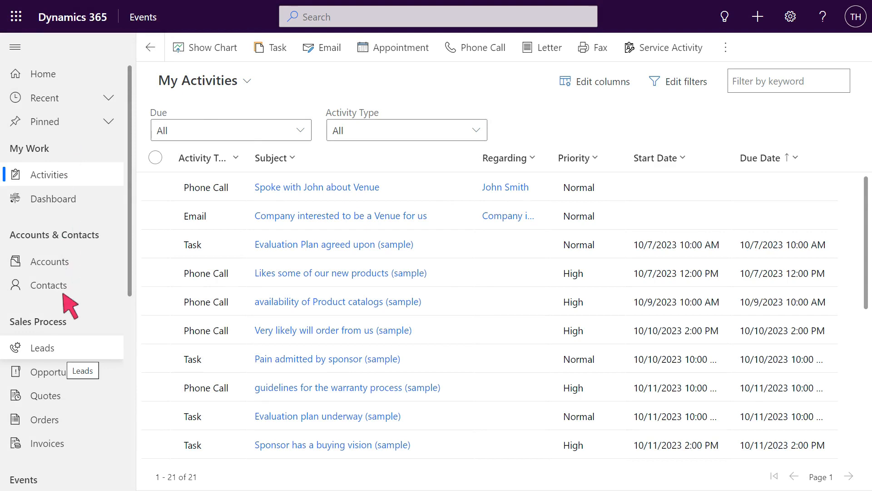
Start a new lead with a topic about wanting to set up an event and set its sales type to Event.
left_click(68, 350)
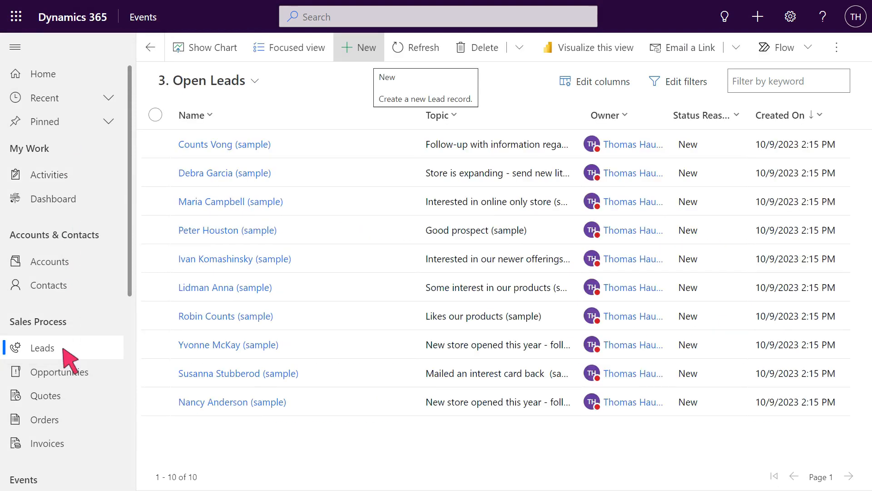
left_click(361, 48)
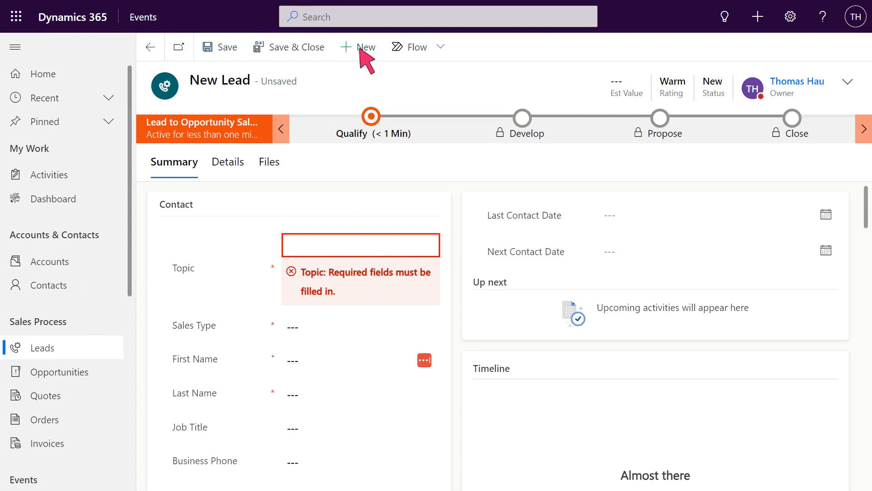
type("wA")
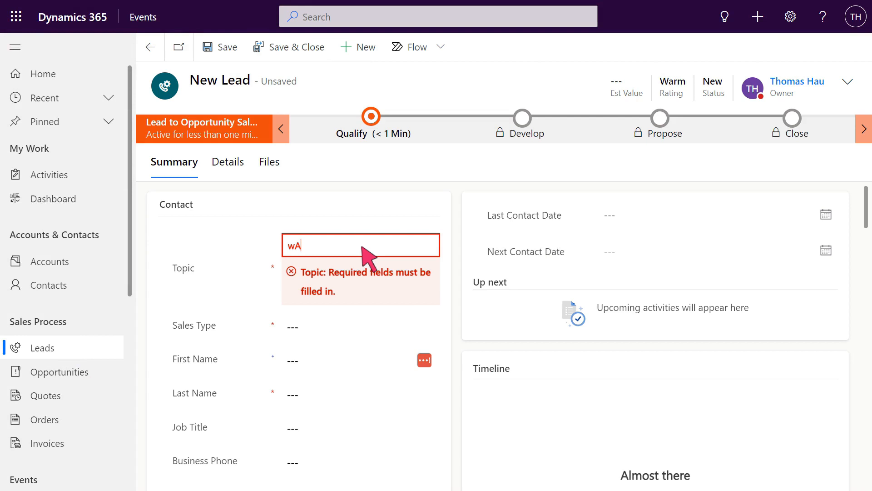
key("BackSpace")
key("BackSpace")
key("ctrl+v")
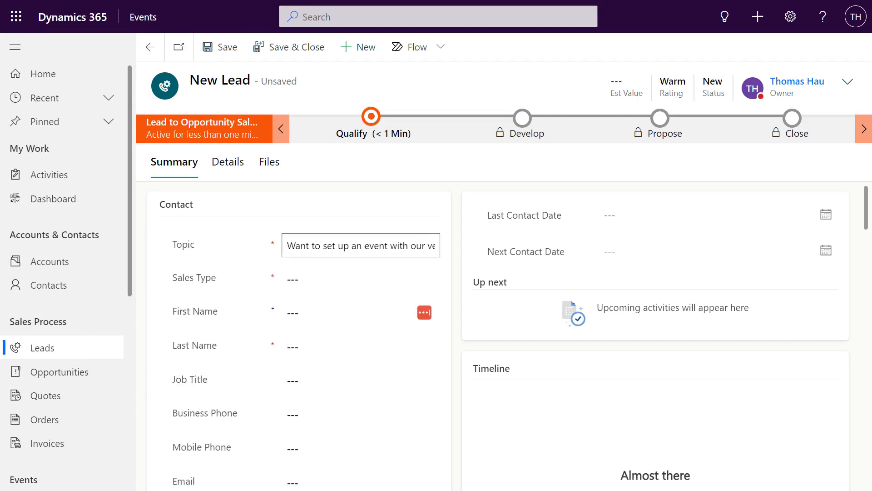
key("Tab")
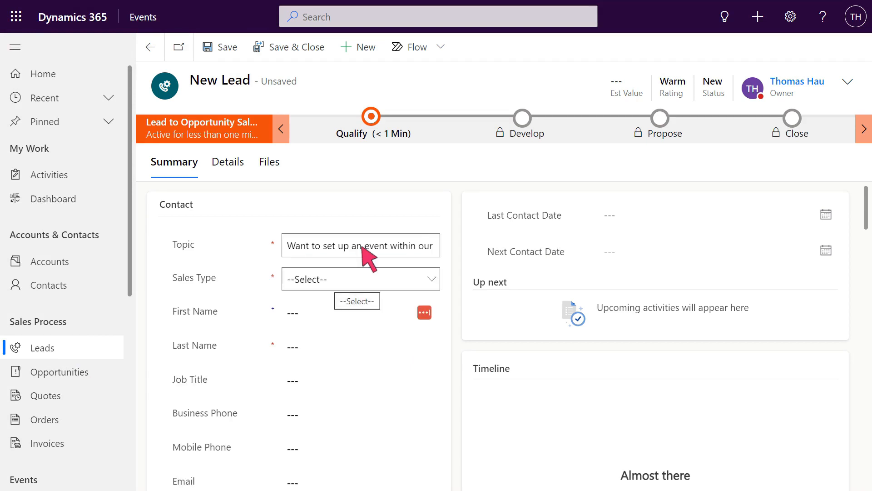
left_click(362, 281)
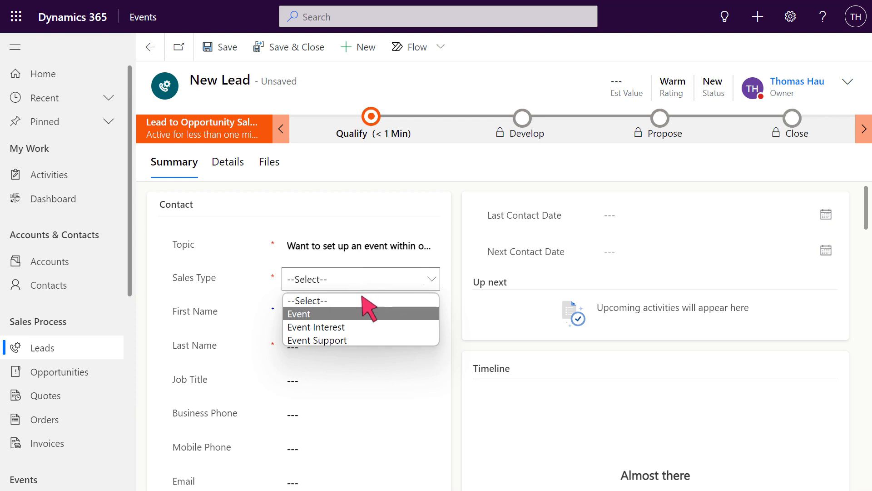
left_click(362, 314)
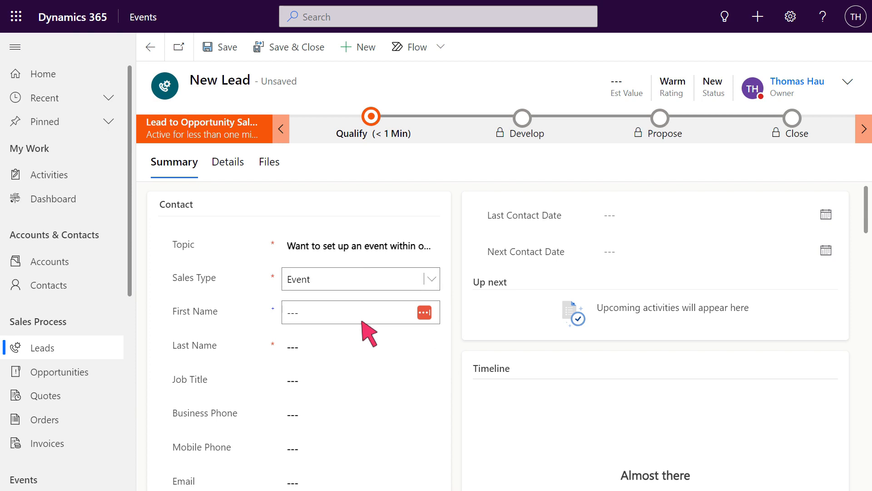
Fill in the lead's first name, last name, mobile phone number and e-mail address in the Contact section.
left_click(362, 318)
type("Jo")
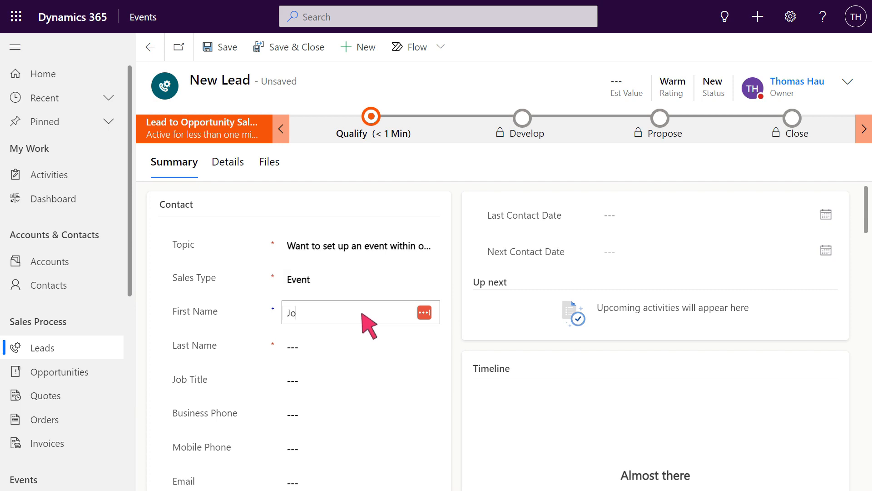
left_click(362, 339)
type("Bloggs")
scroll(364, 345, "down", 3)
left_click(364, 310)
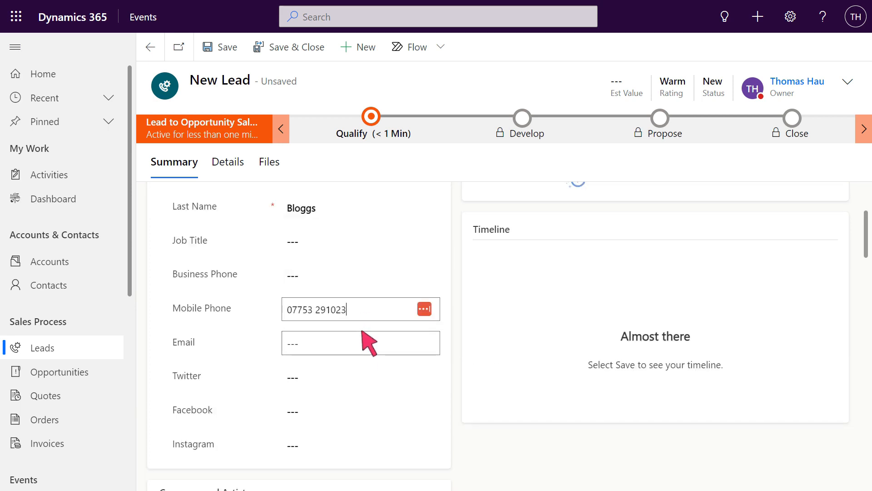
left_click(362, 344)
type("Jo.")
Set the lead's contact type to Event Company and open the Company field for entry.
scroll(369, 355, "down", 4)
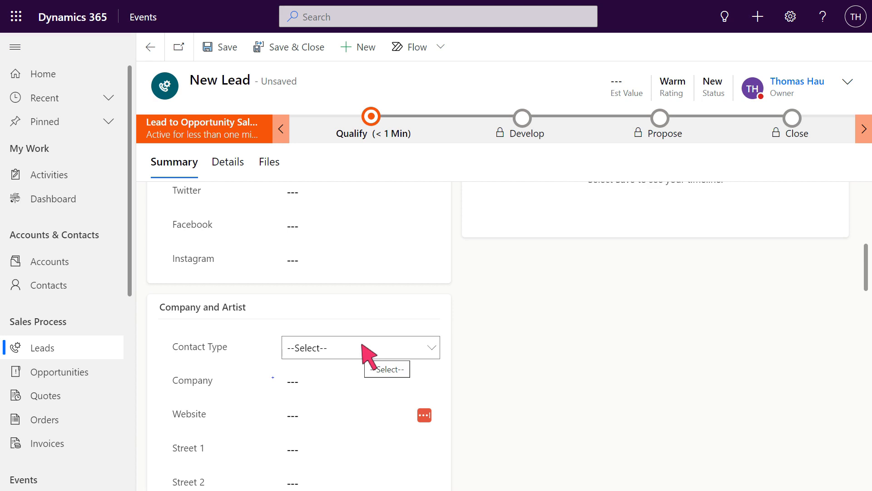
left_click(362, 344)
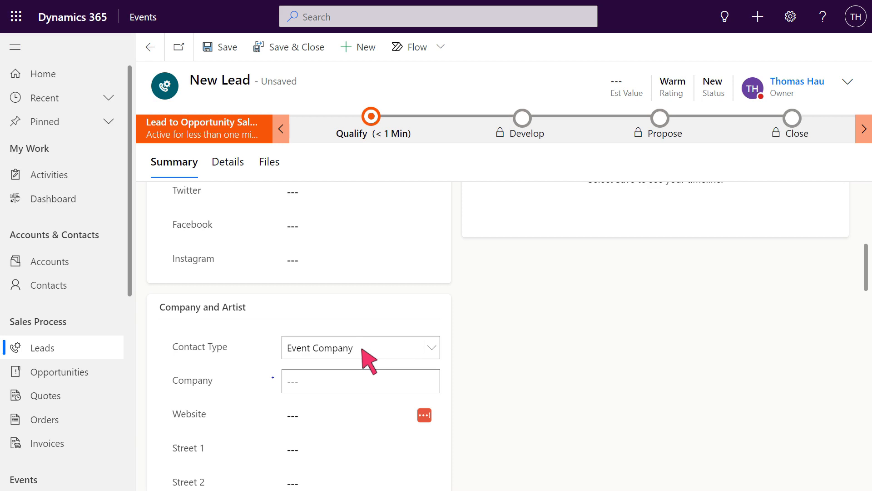
left_click(362, 381)
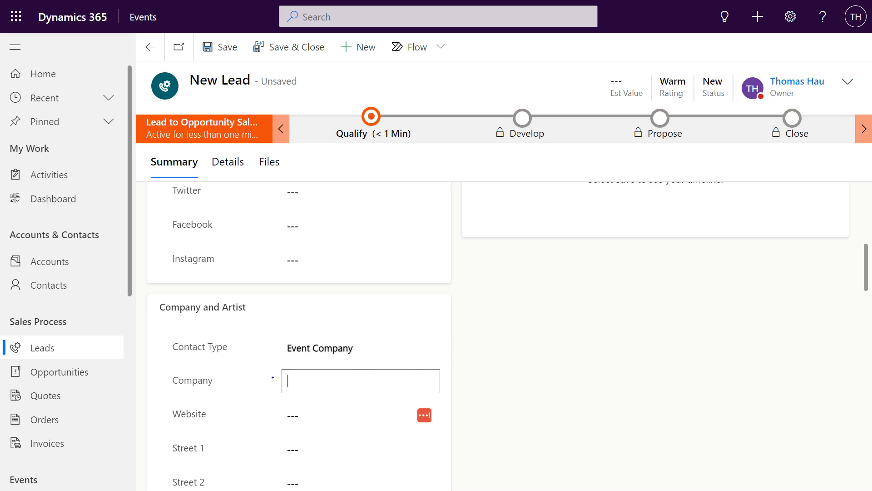
Set the event date to 10/26/2023 and the event budget to £1,000.
scroll(362, 382, "down", 5)
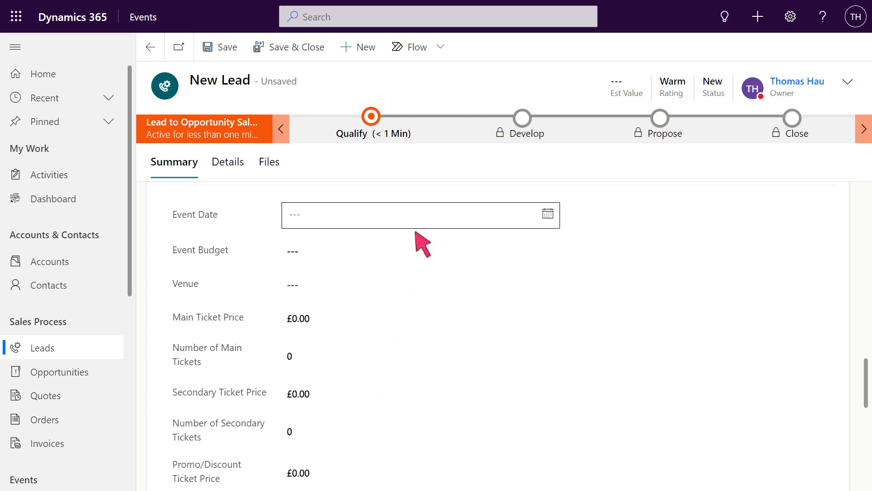
left_click(421, 217)
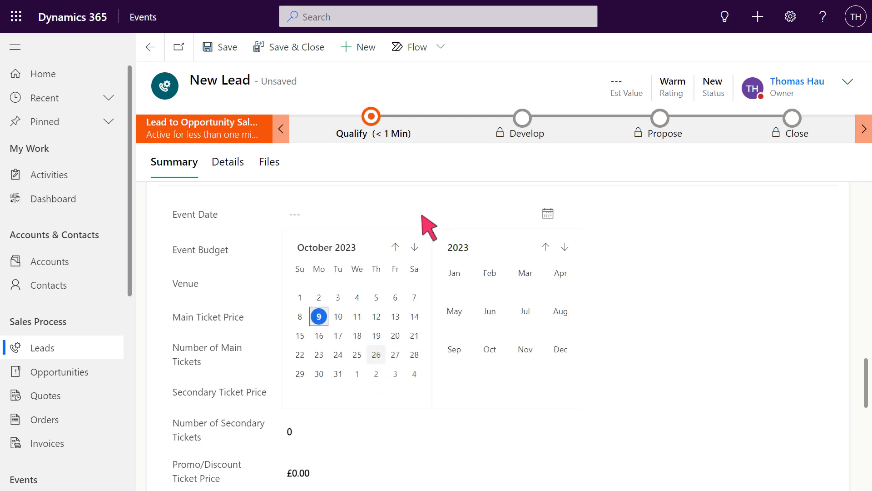
left_click(376, 354)
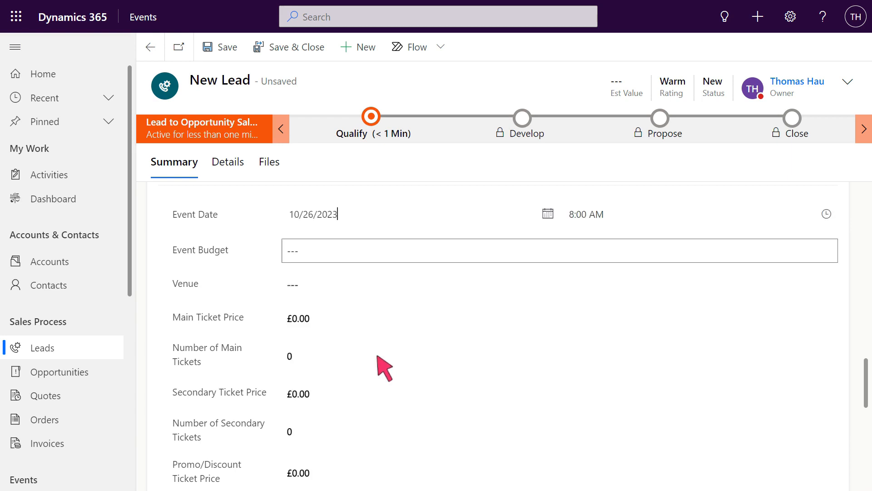
left_click(561, 253)
type("1000")
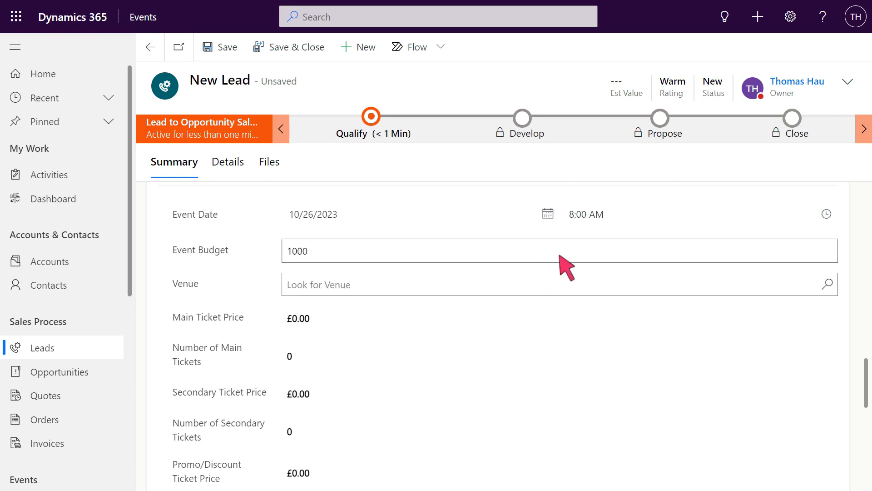
Look up all account records for the lead's venue and choose Microsoft.
left_click(550, 285)
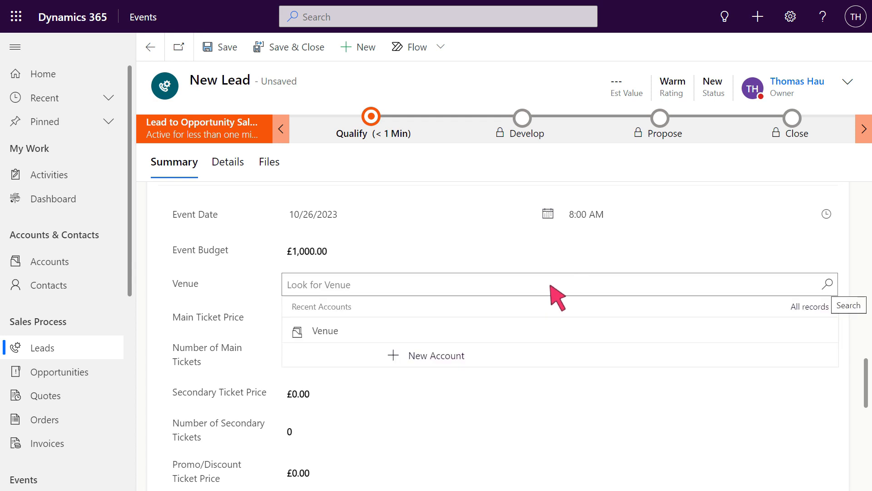
left_click(827, 284)
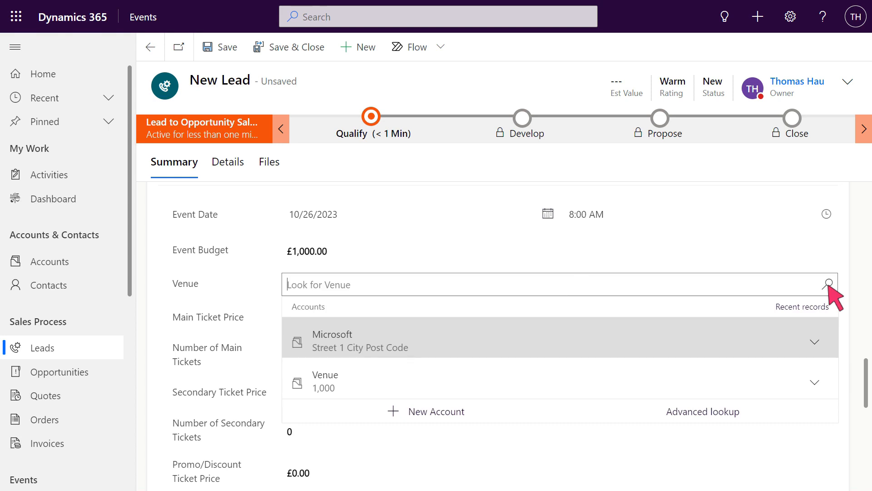
left_click(562, 339)
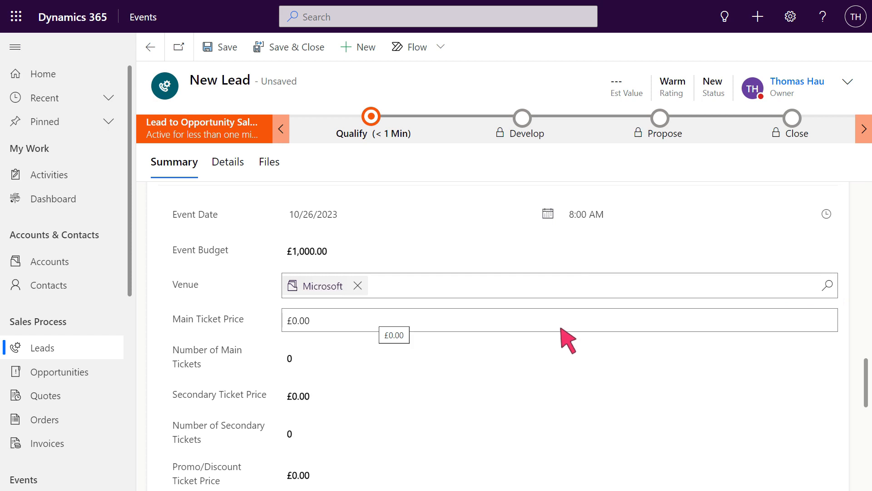
Set the main ticket price to £10 and the number of main tickets to 10.
left_click(565, 325)
type("1")
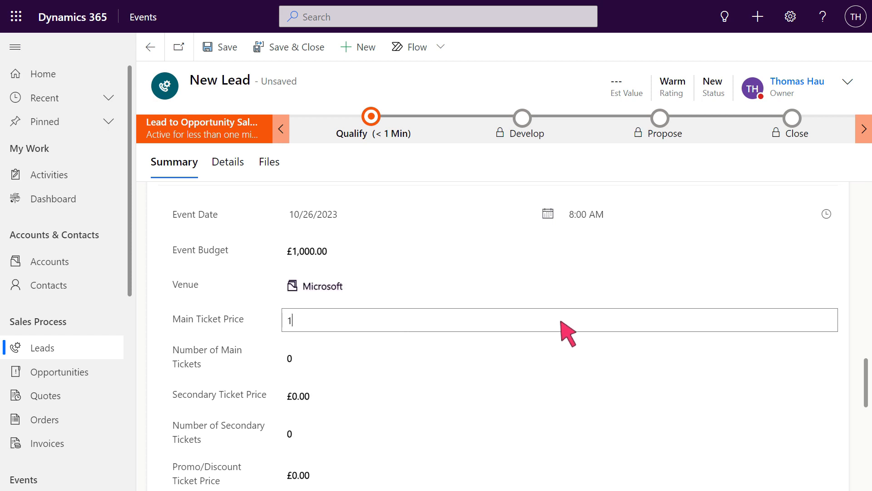
type("0")
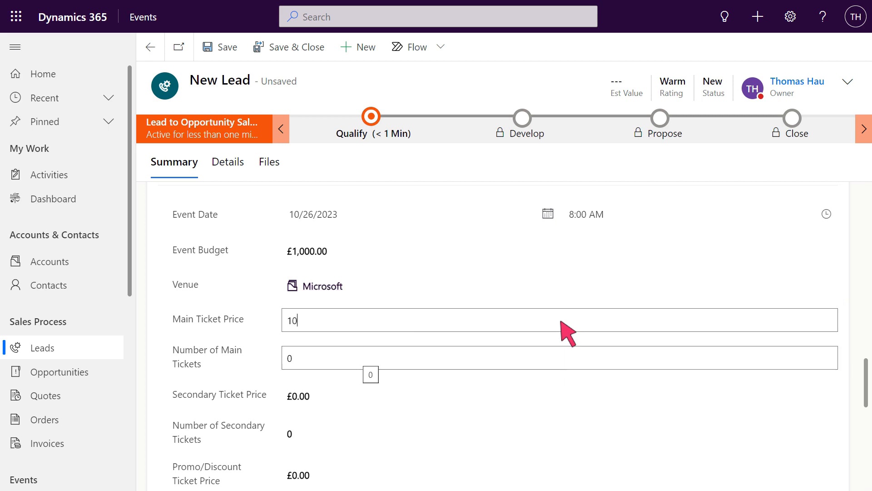
left_click(561, 359)
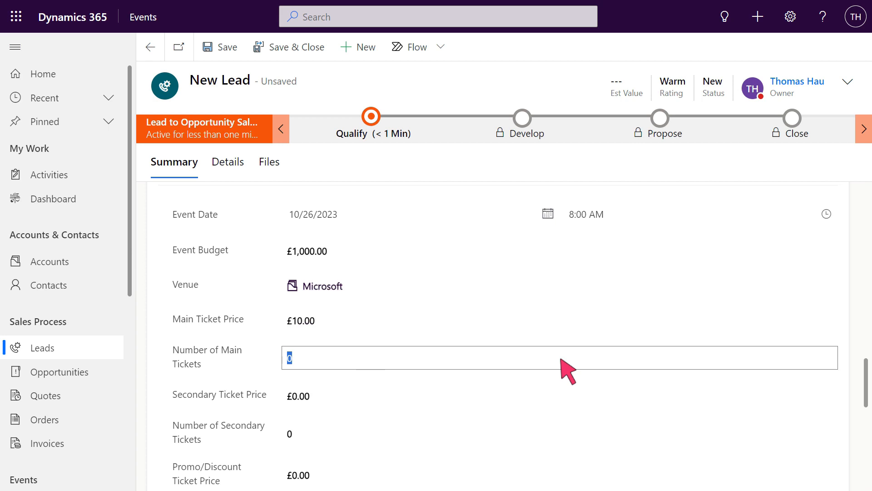
type("10")
Set the secondary ticket price to £5 and the number of secondary tickets to 5.
key("Tab")
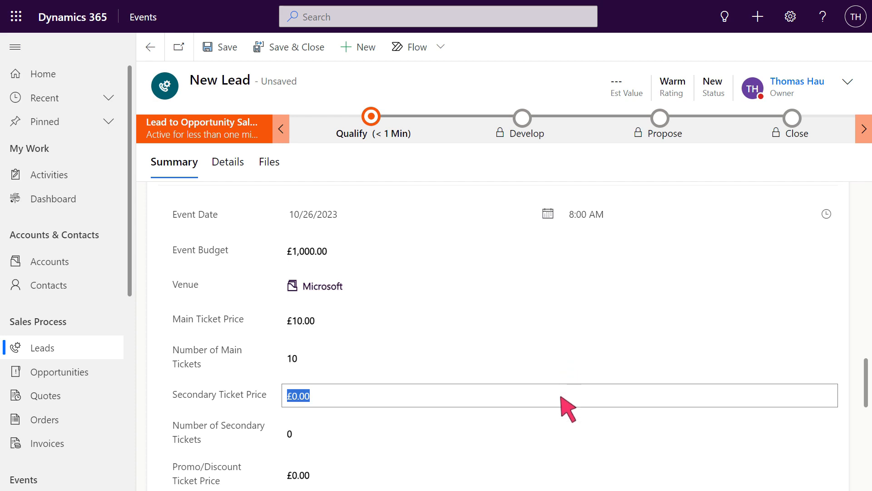
type("5")
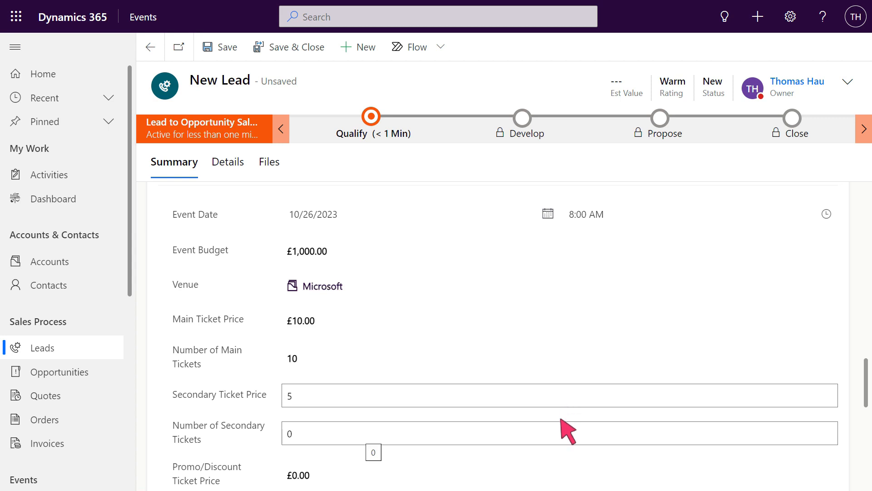
left_click(562, 434)
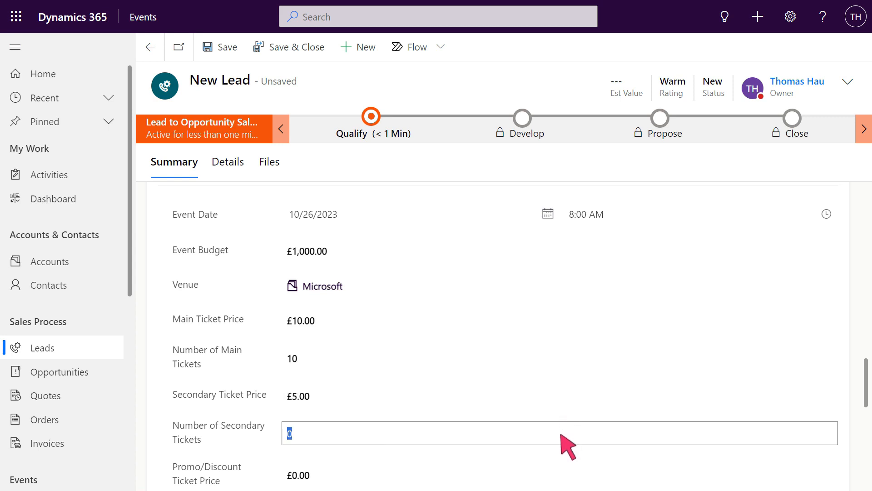
type("5")
Set the promo/discount ticket price to £4 and the number of promo/discount tickets to 4, and save the lead.
scroll(567, 446, "down", 2)
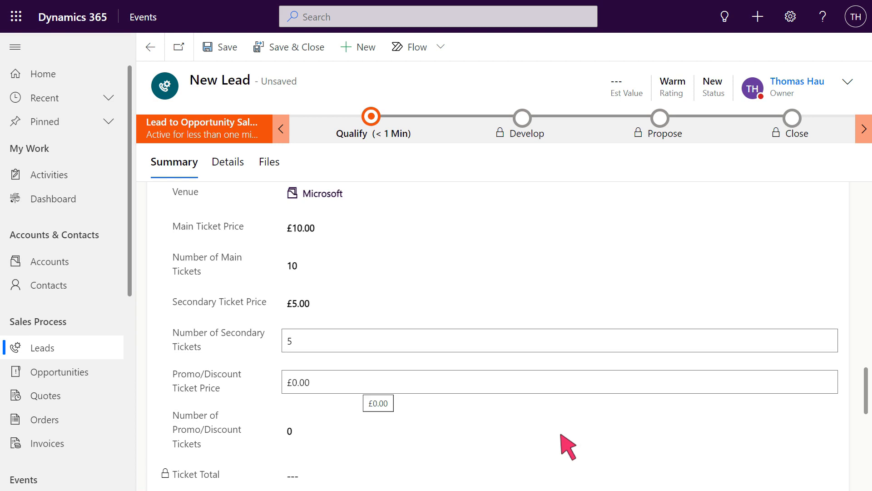
left_click(561, 383)
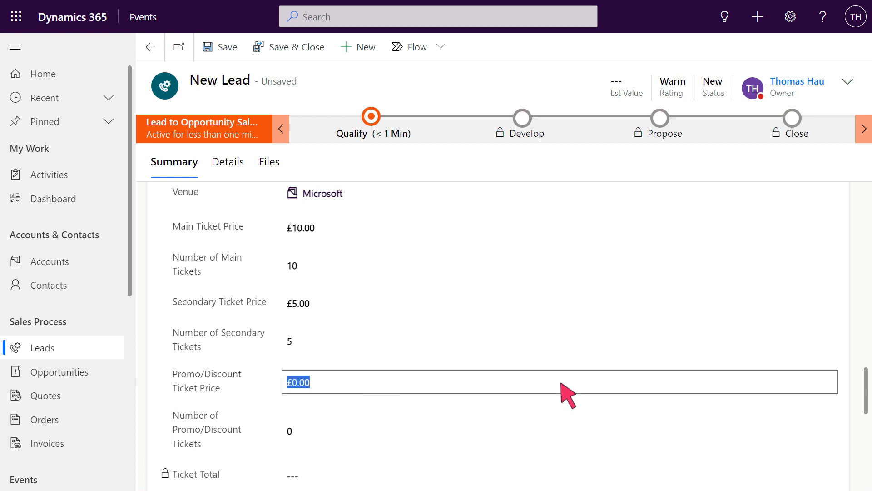
type("4")
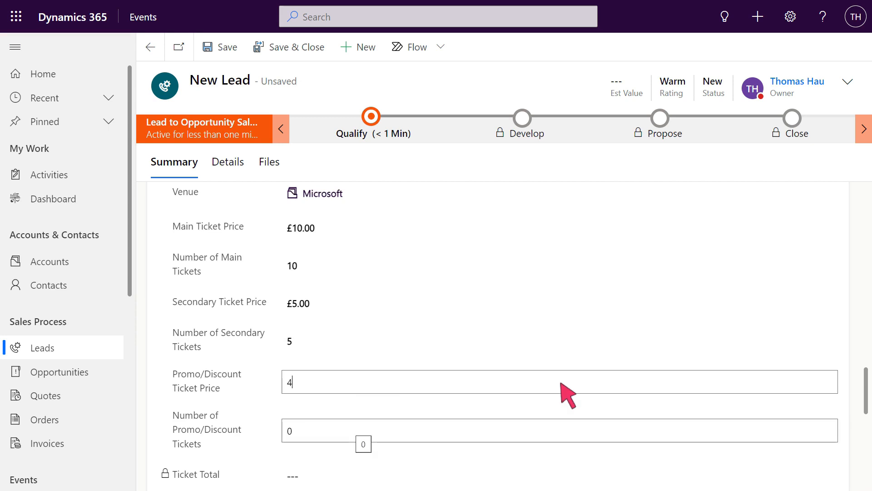
left_click(562, 432)
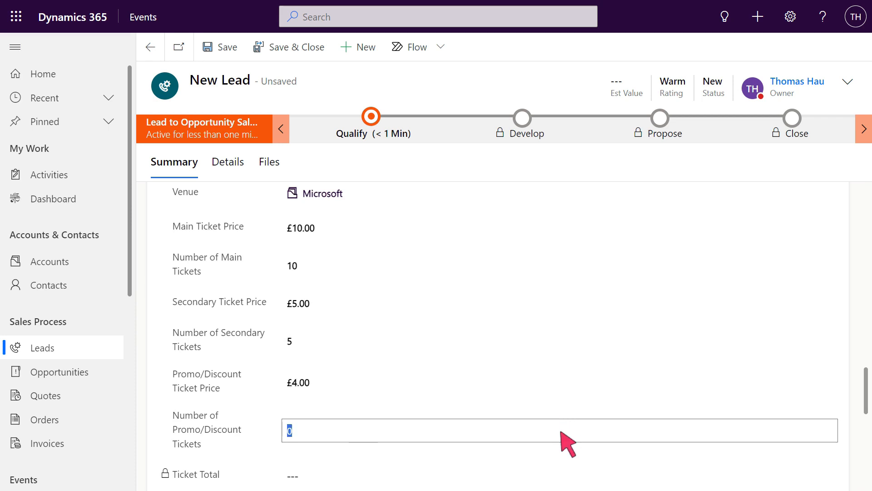
type("4")
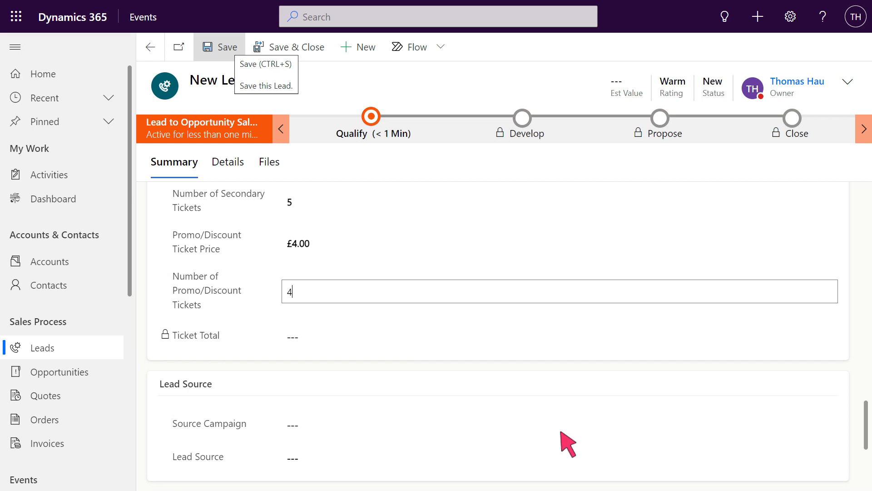
left_click(220, 47)
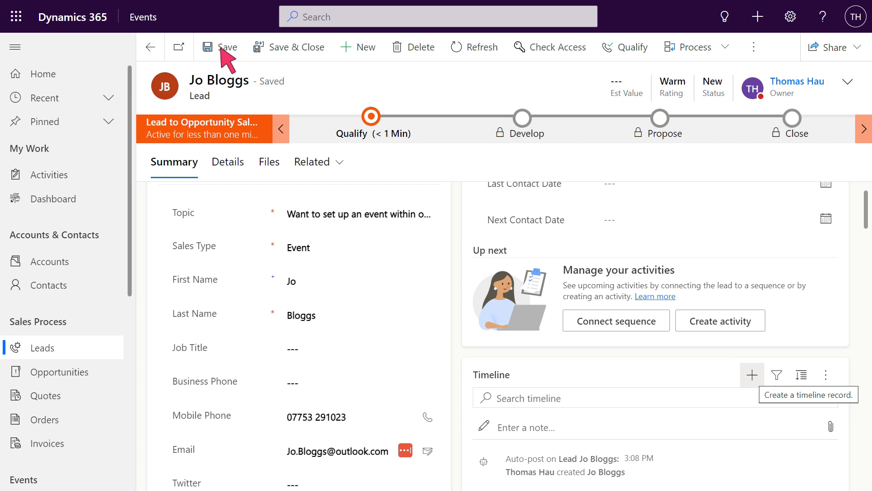
Start a phone call activity from the lead's timeline and enter a subject saying the lead was called to discuss Venue.
left_click(752, 376)
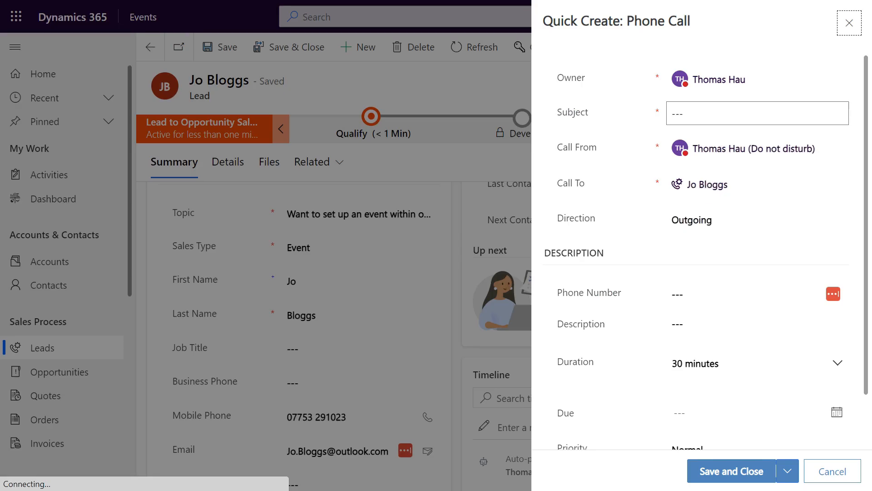
left_click(705, 180)
left_click(758, 115)
type("C")
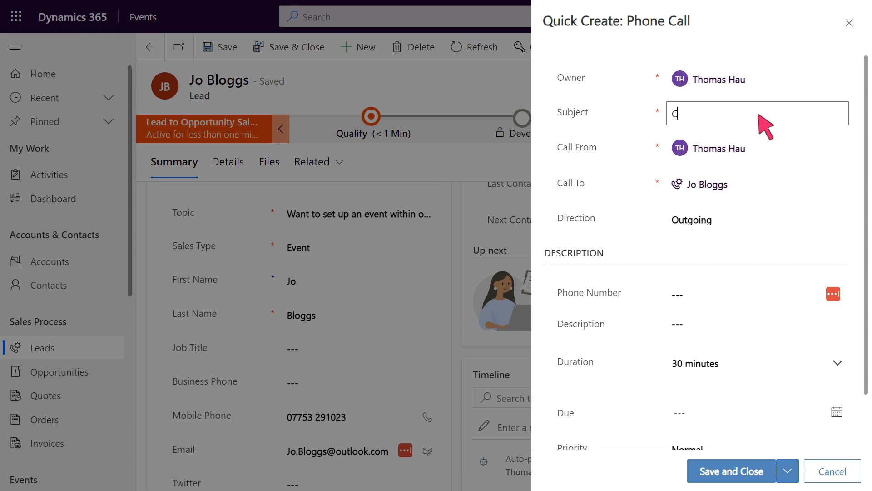
type("alled Jo to discuss Venue")
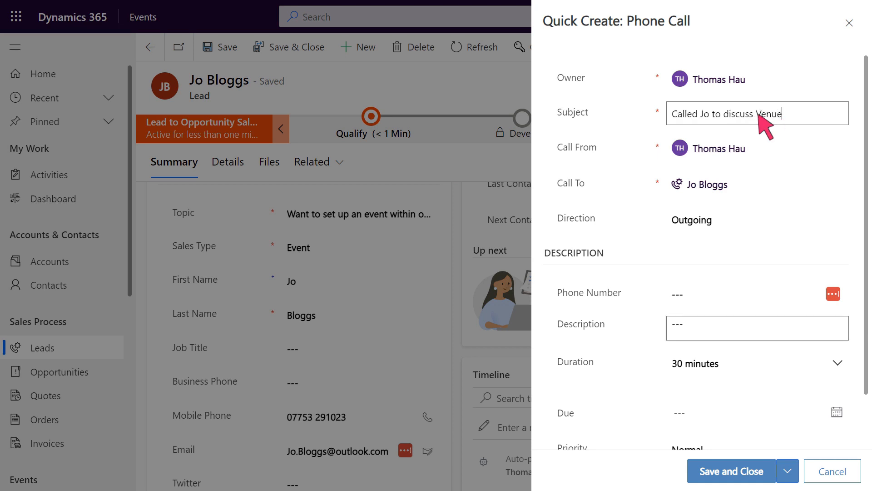
Enter a description saying the lead was called to discuss event, and save and close the phone call.
left_click(759, 328)
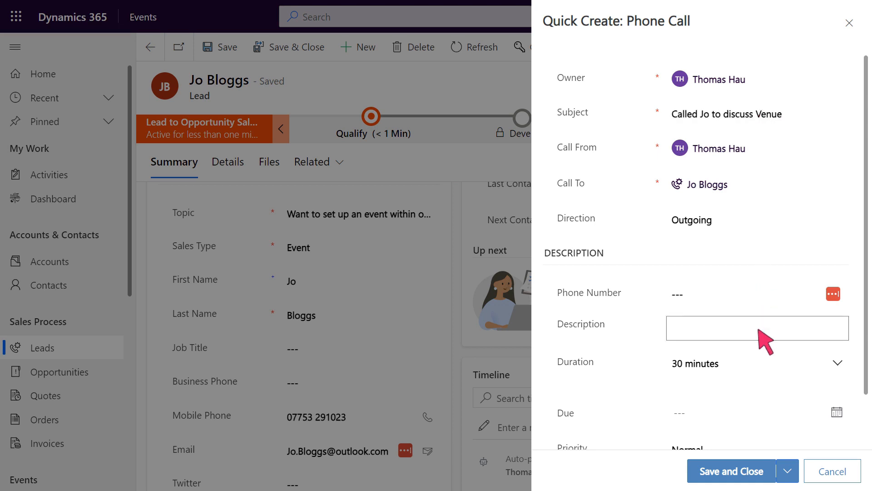
type("Called Jo to discuss event")
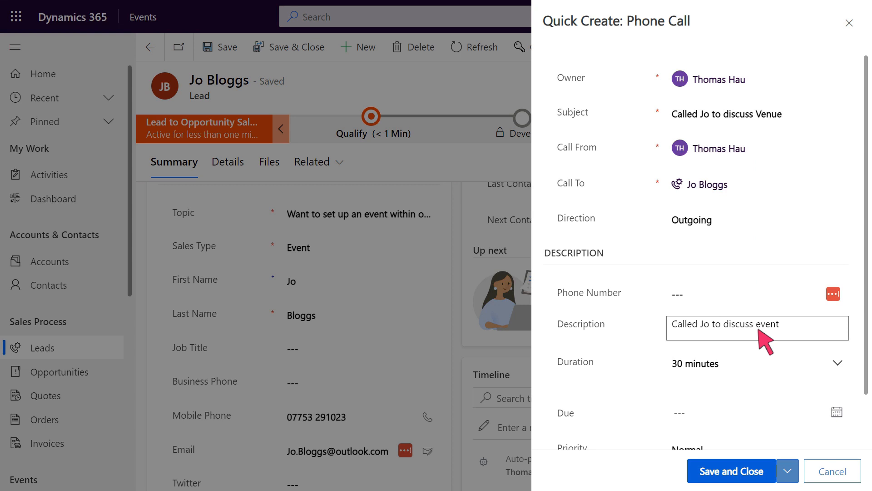
left_click(736, 473)
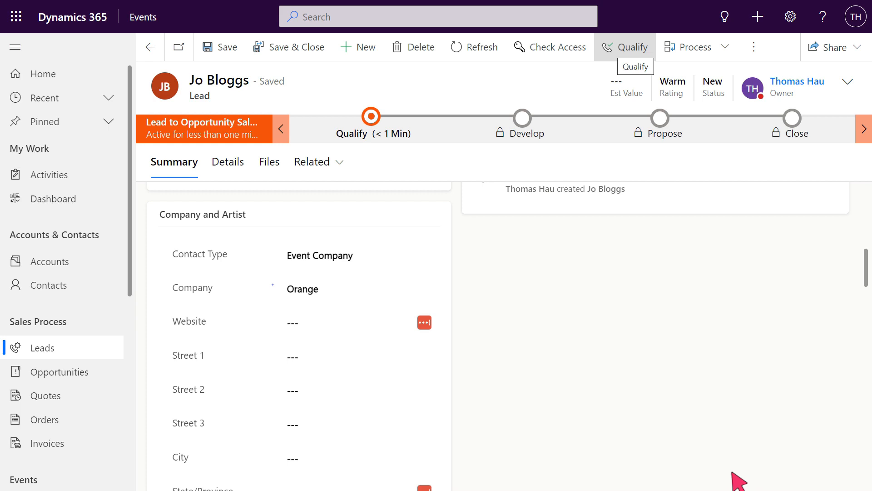
Qualify the lead and set Create Event to Yes on the resulting opportunity, saving and refreshing the record.
left_click(629, 48)
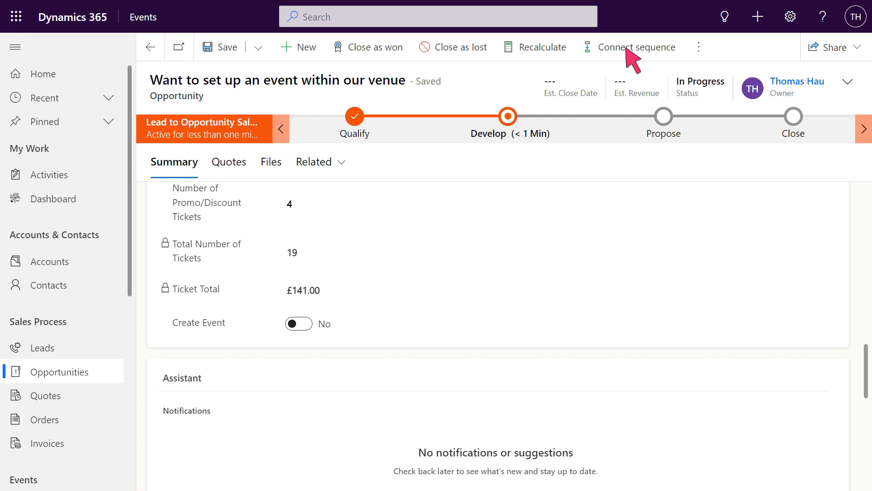
left_click(300, 324)
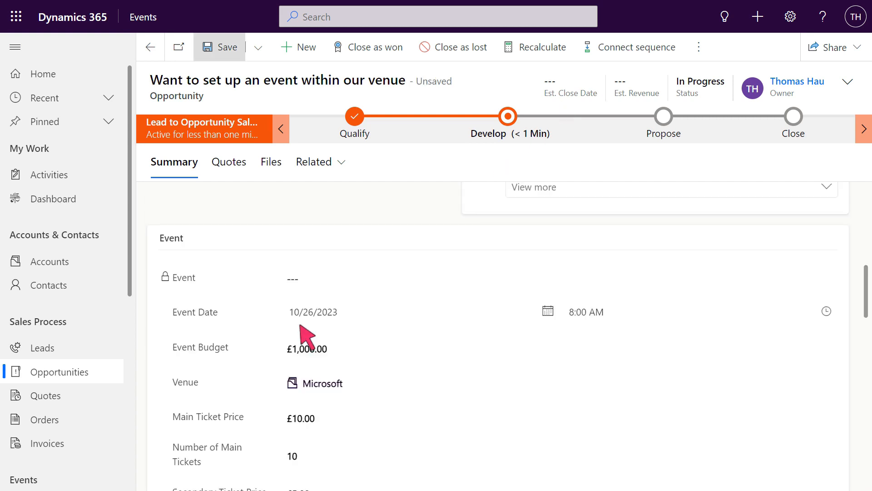
left_click(221, 47)
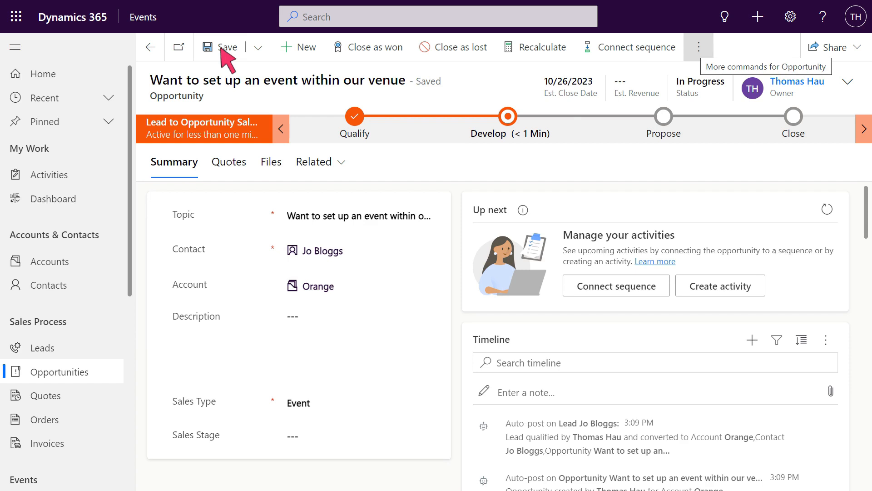
left_click(700, 48)
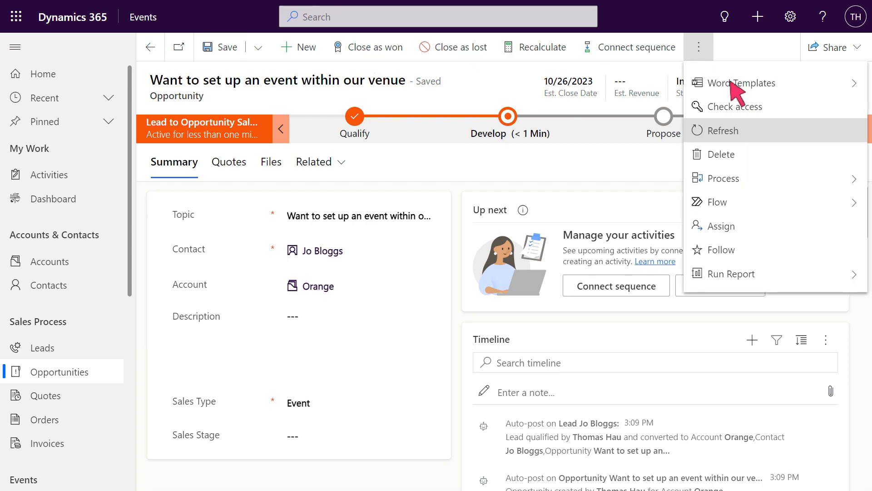
left_click(775, 132)
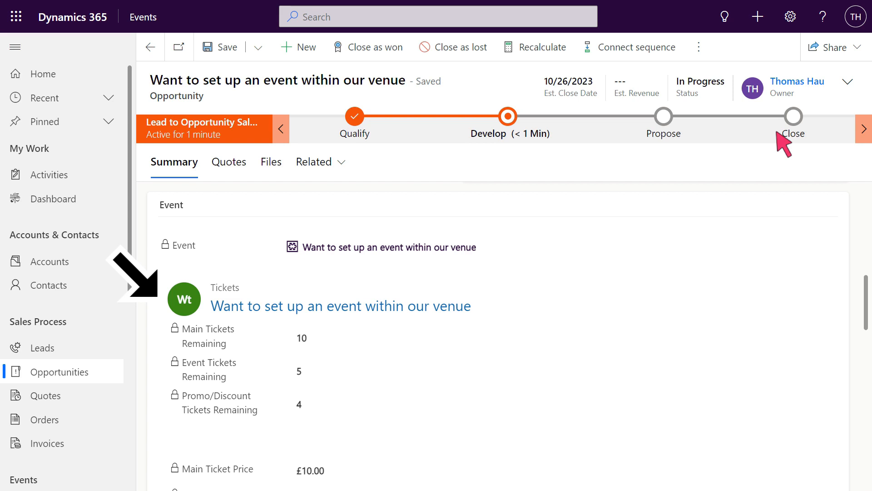
Examine the opportunity's remaining tickets and ticket prices, and open the linked event to review its general and ticketing details.
scroll(509, 345, "down", 2)
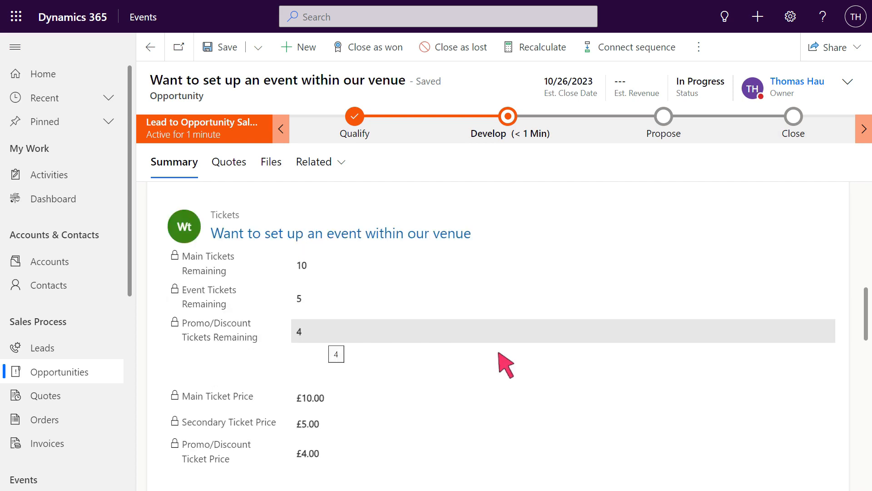
scroll(565, 336, "down", 1)
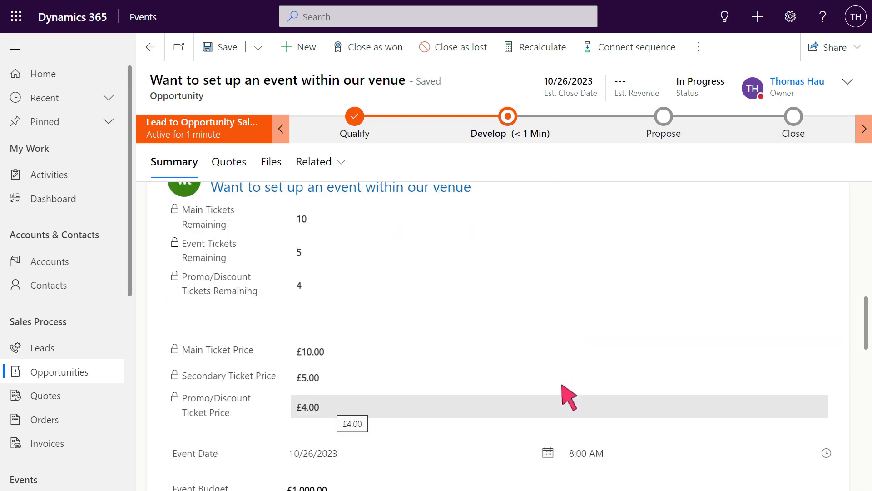
scroll(568, 409, "up", 2)
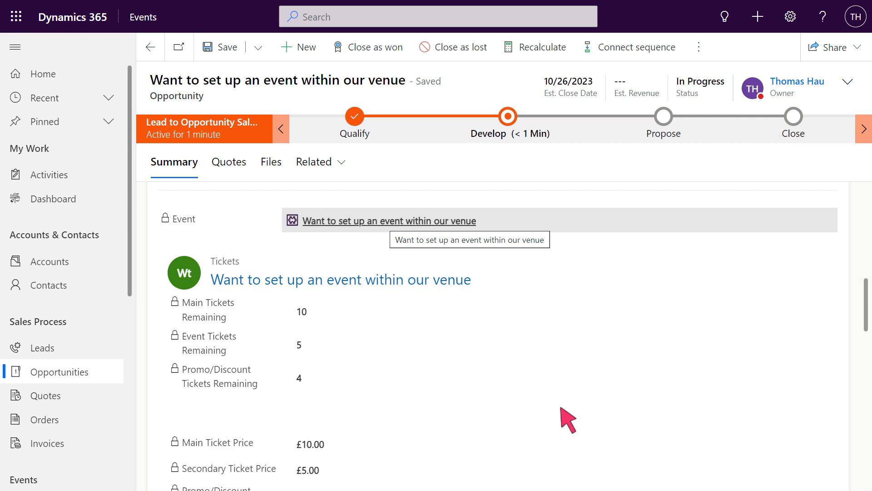
left_click(388, 221)
scroll(385, 195, "down", 5)
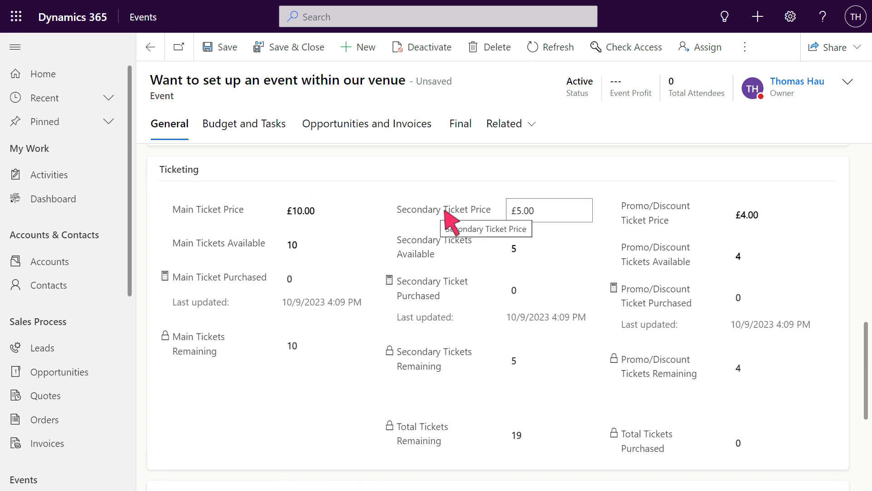
left_click(522, 210)
scroll(643, 225, "up", 10)
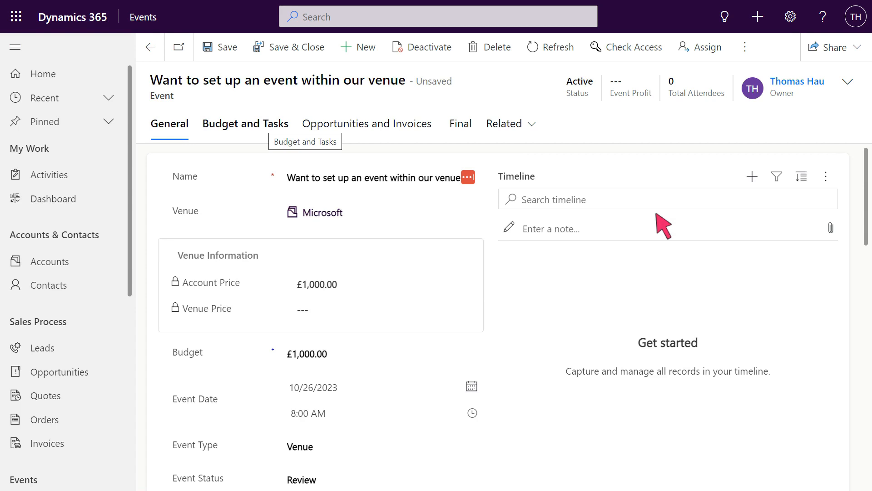
Review the event's budget and tasks, opportunities and invoices, and final figures, and save and close the event.
left_click(247, 130)
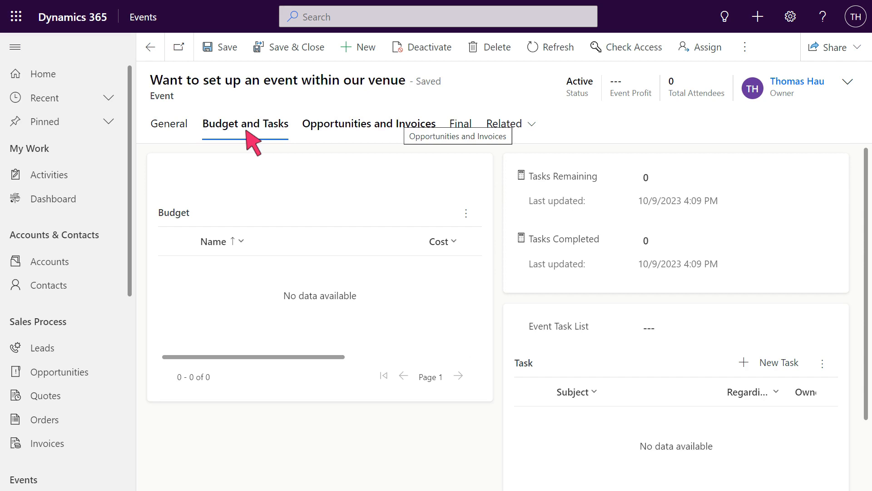
left_click(371, 129)
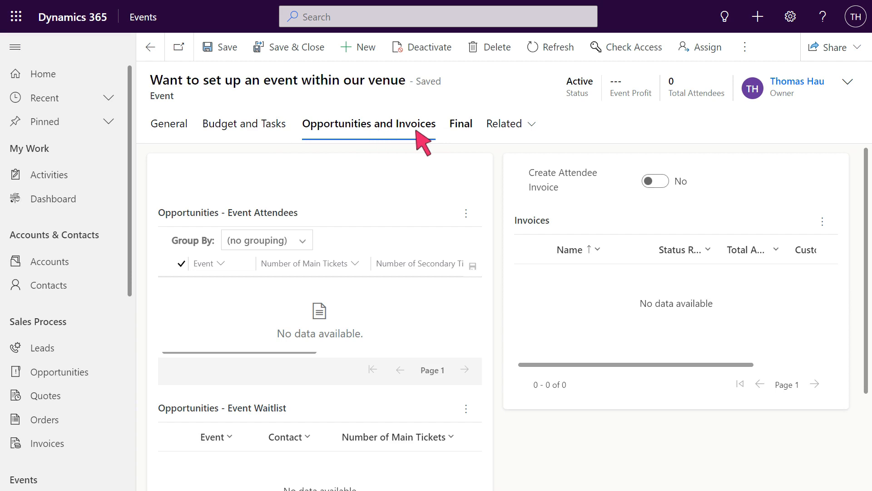
left_click(461, 130)
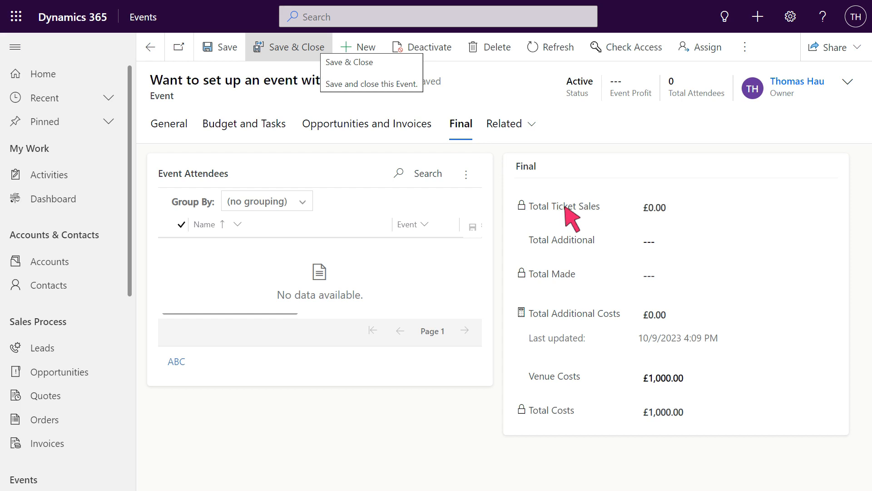
left_click(290, 48)
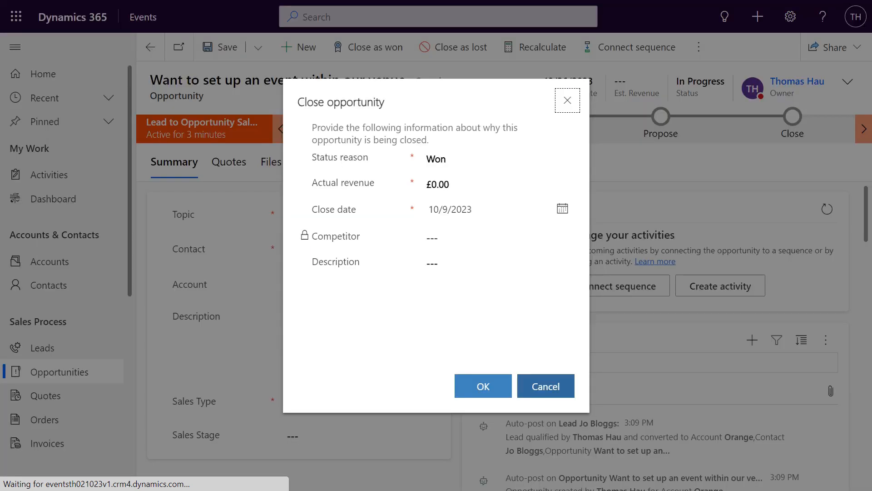
Create a new quote from the opportunity and set its price list to Default Price List.
left_click(368, 48)
left_click(547, 386)
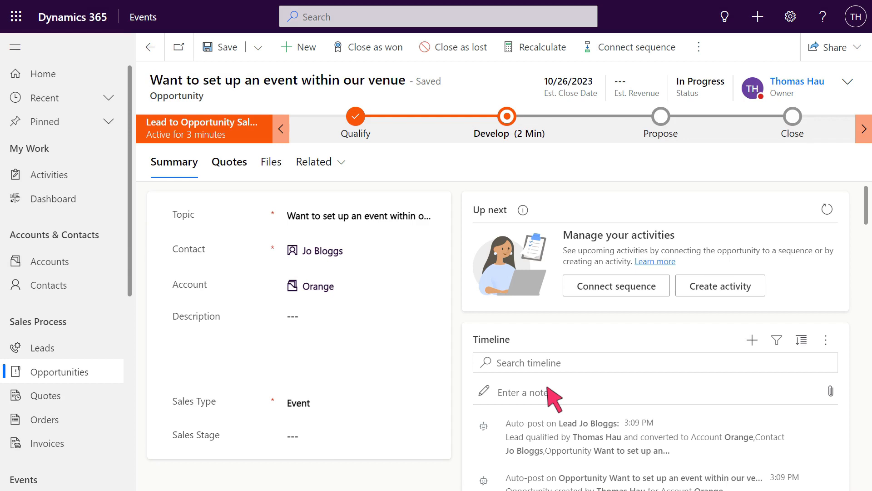
left_click(230, 168)
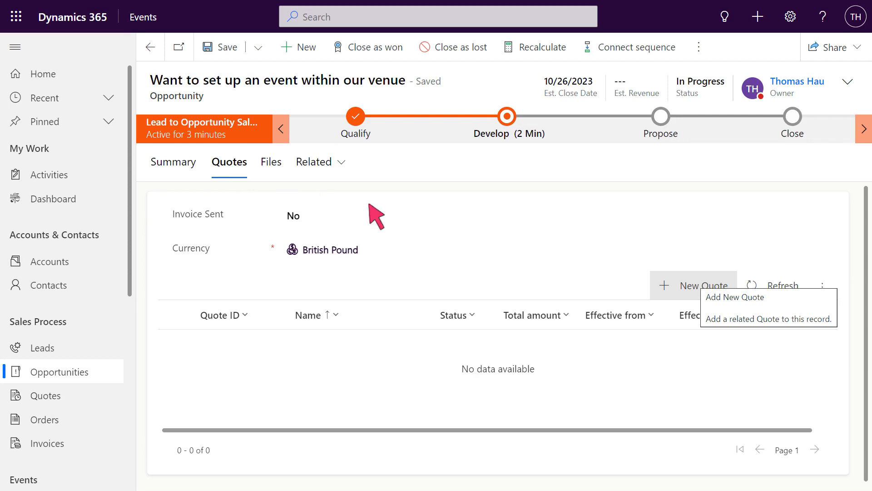
left_click(694, 287)
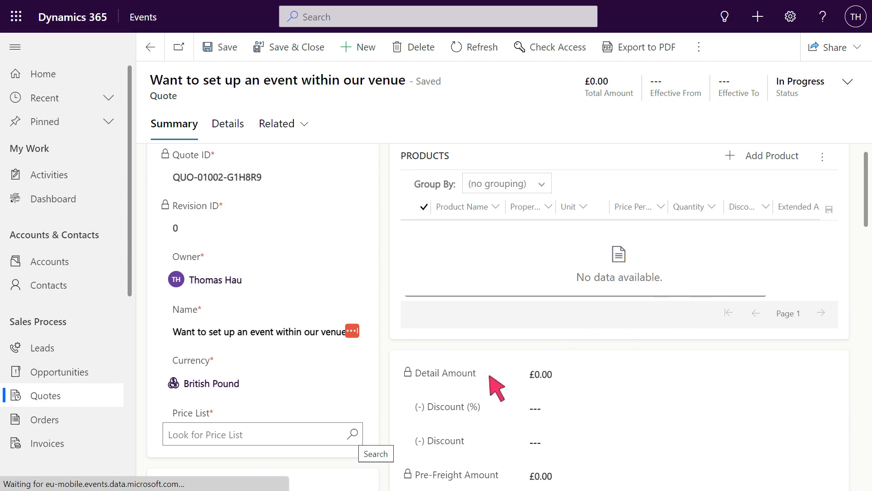
left_click(353, 434)
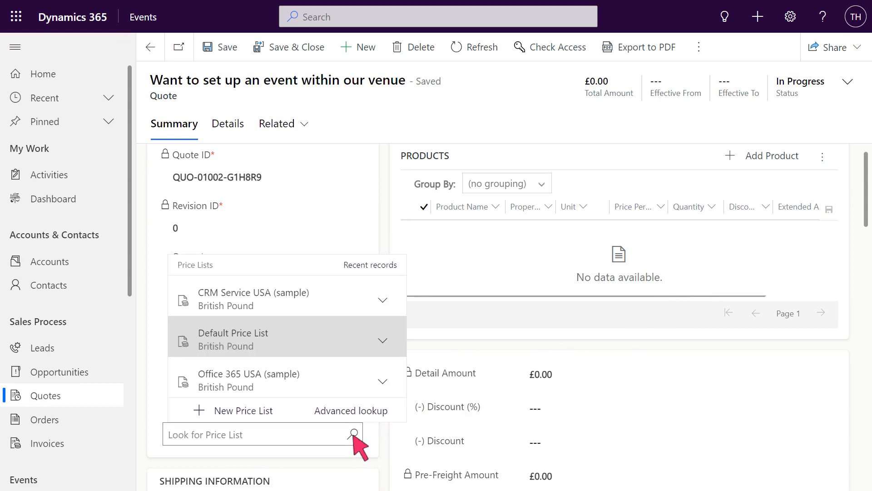
left_click(293, 344)
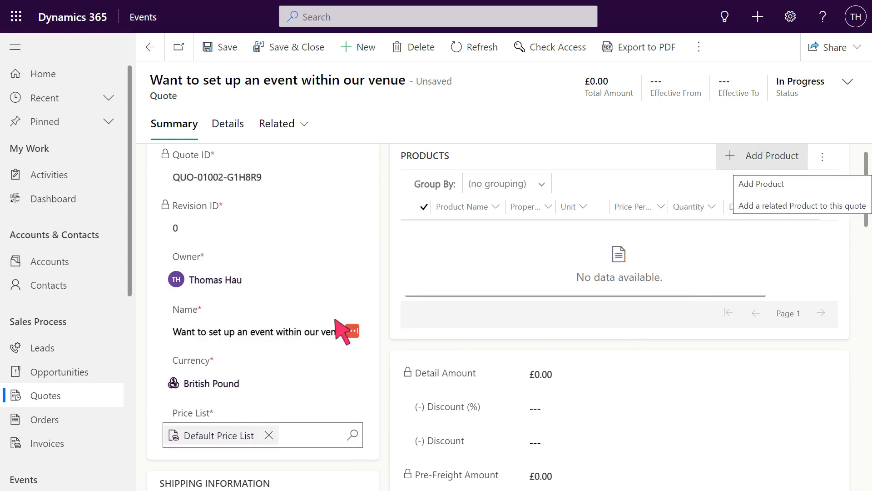
Add the existing product Event Price to the quote with its price per unit overridden to £1,500, and save and close the product.
left_click(763, 156)
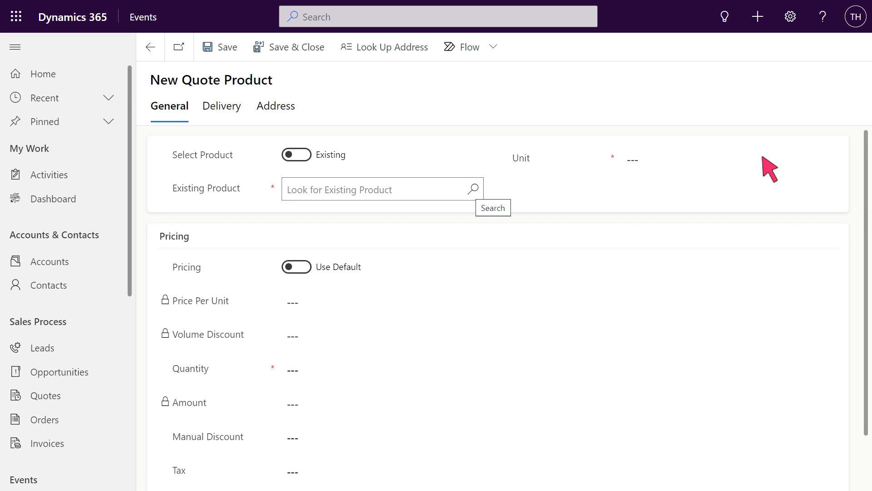
left_click(473, 188)
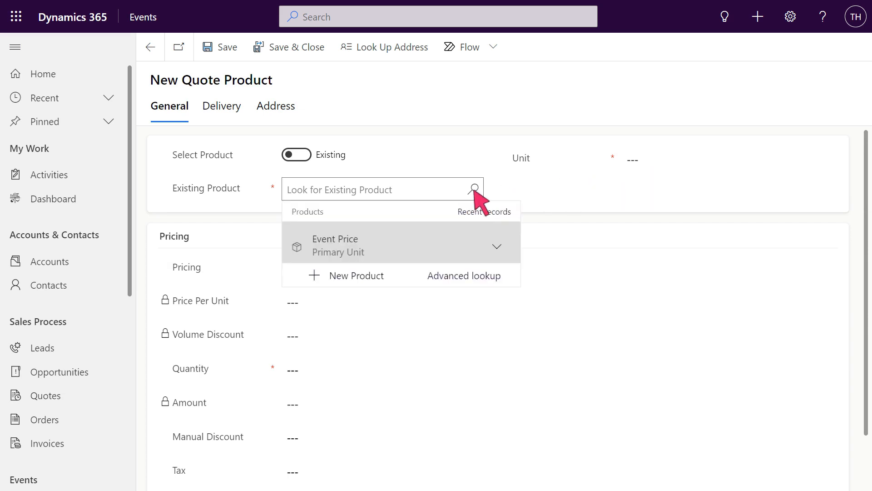
left_click(409, 246)
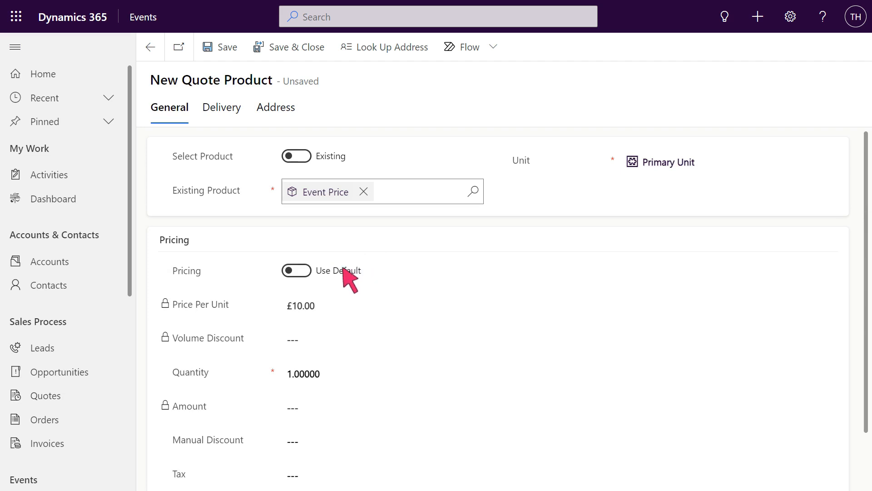
left_click(329, 272)
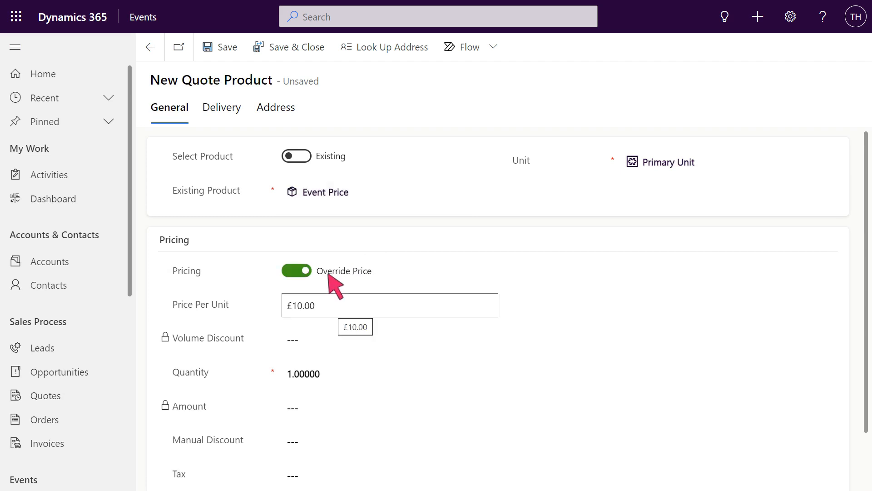
left_click(391, 307)
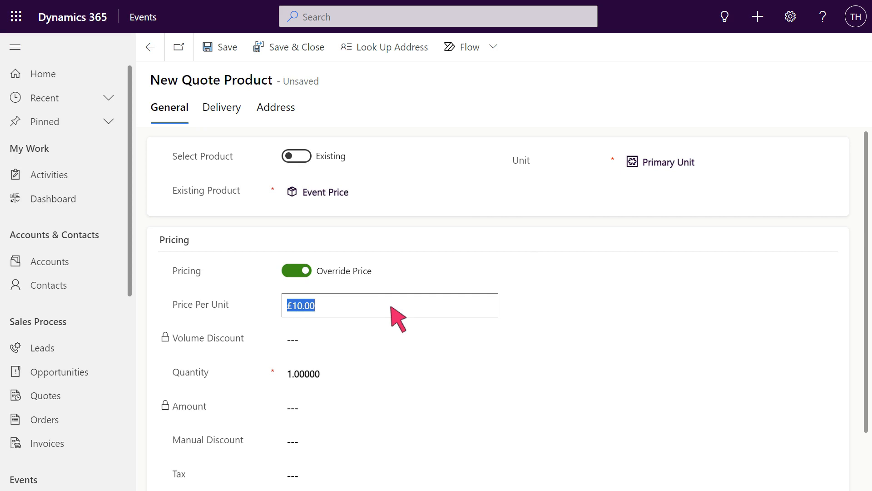
type("1500")
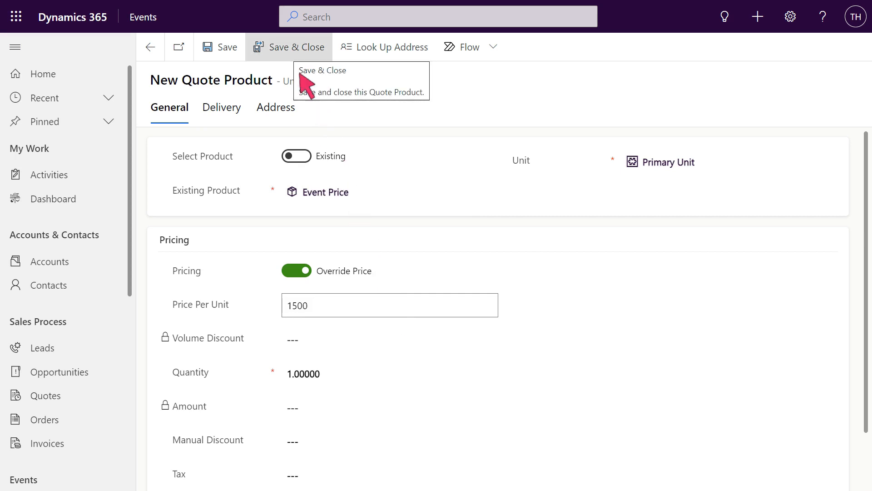
left_click(290, 47)
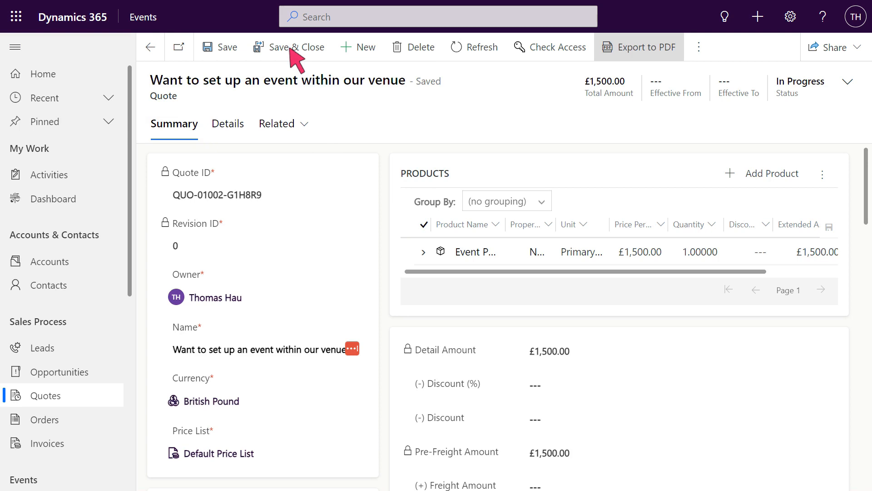
Export the quote to PDF with the Print quote for customer template and open it as a maximized email draft.
left_click(611, 48)
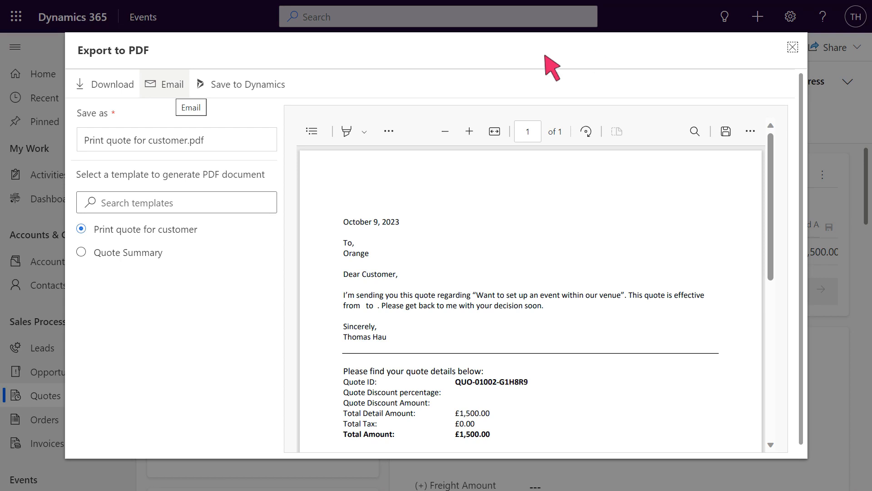
left_click(167, 86)
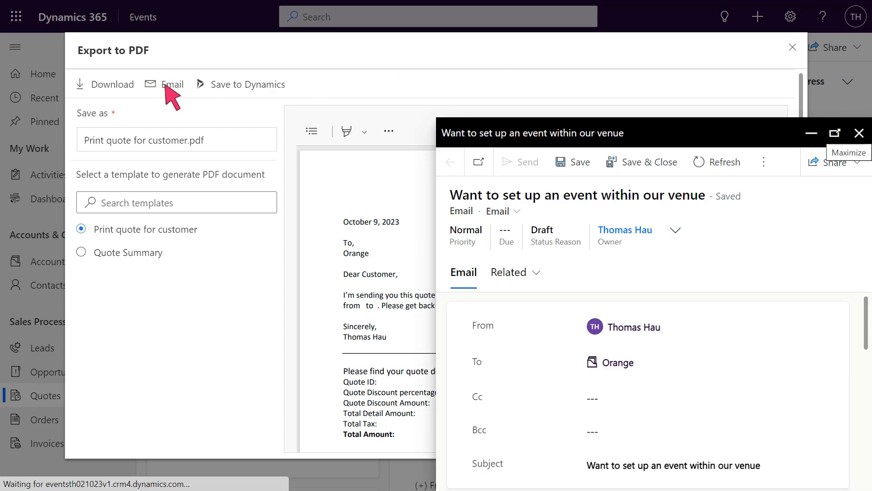
left_click(835, 133)
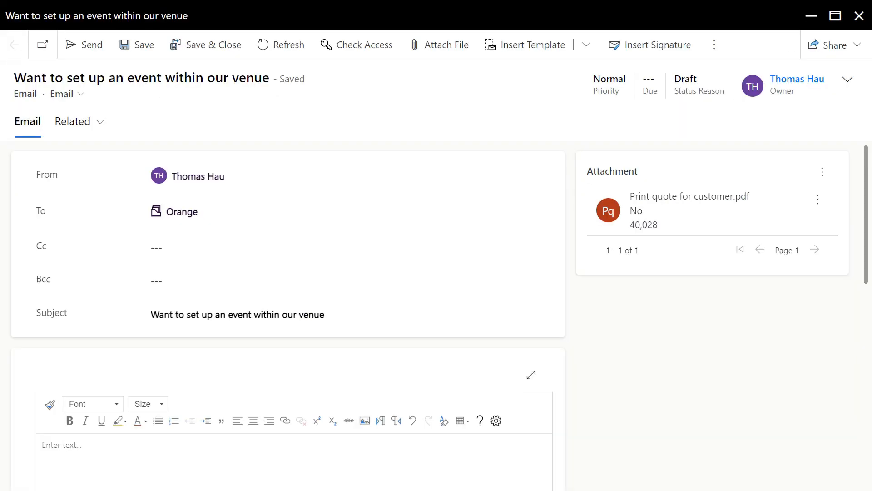
Write "Hi," and "Please see attached." as separate paragraphs in the email body, and save and close the email.
left_click(296, 446)
type("Hi,")
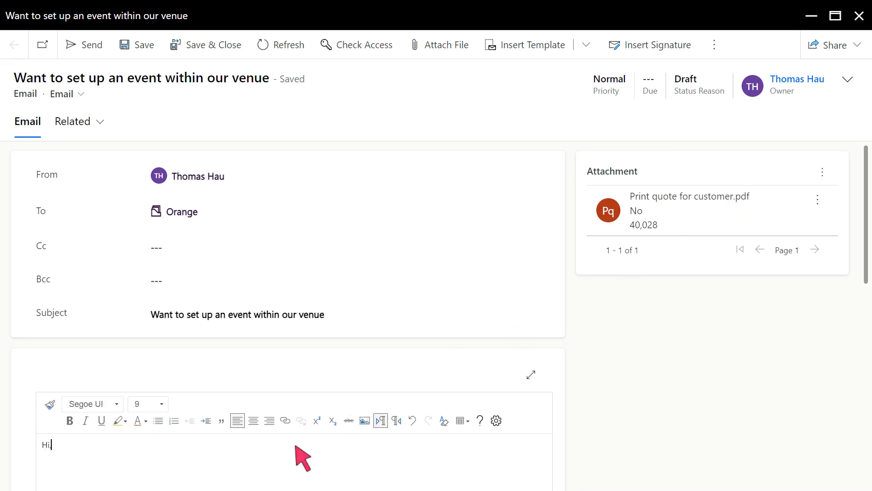
key("Return")
key("Return")
type("Please see attached.")
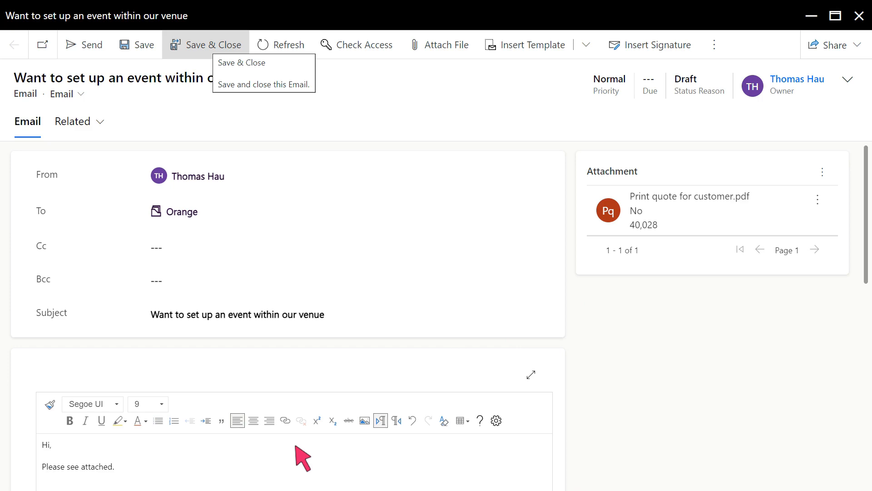
left_click(207, 47)
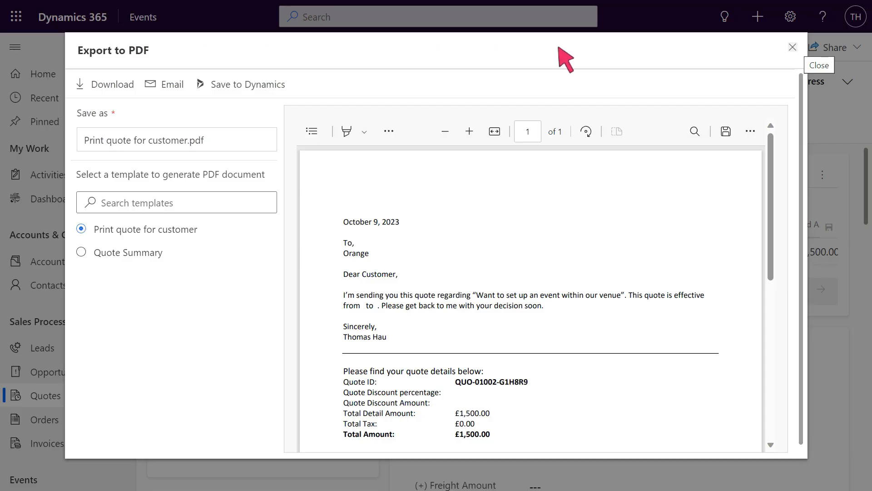
Activate the quote and create an order from it as Won on 10/9/2023, closing the opportunity and calculating actual revenue from quotes.
left_click(793, 47)
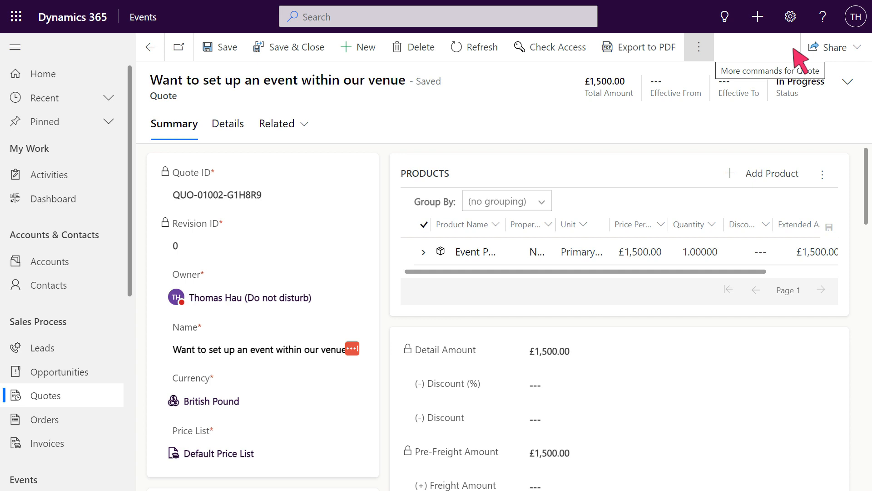
left_click(699, 47)
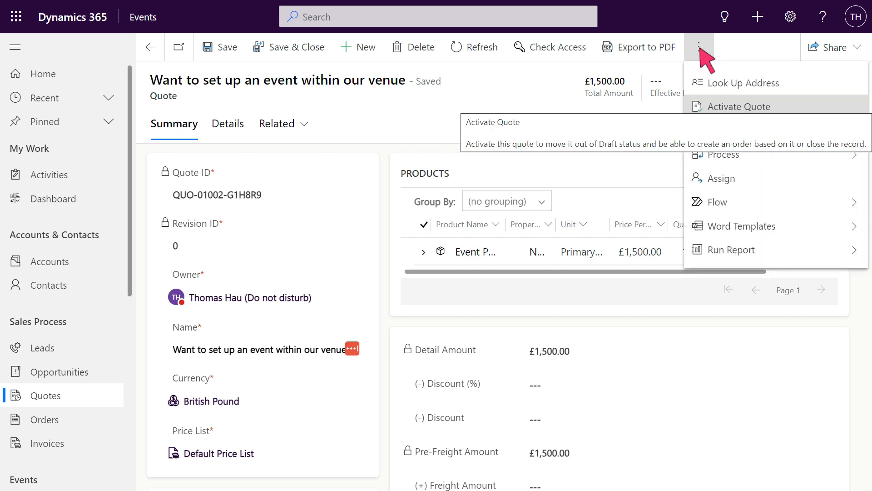
left_click(777, 109)
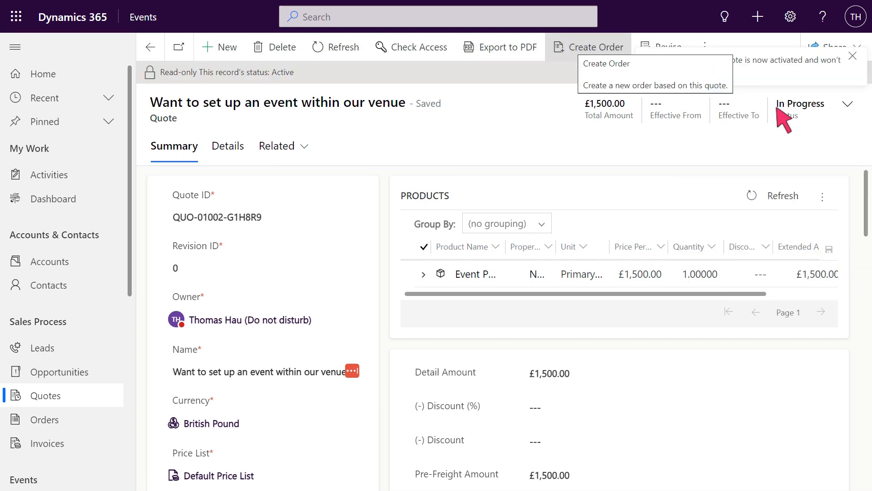
left_click(591, 49)
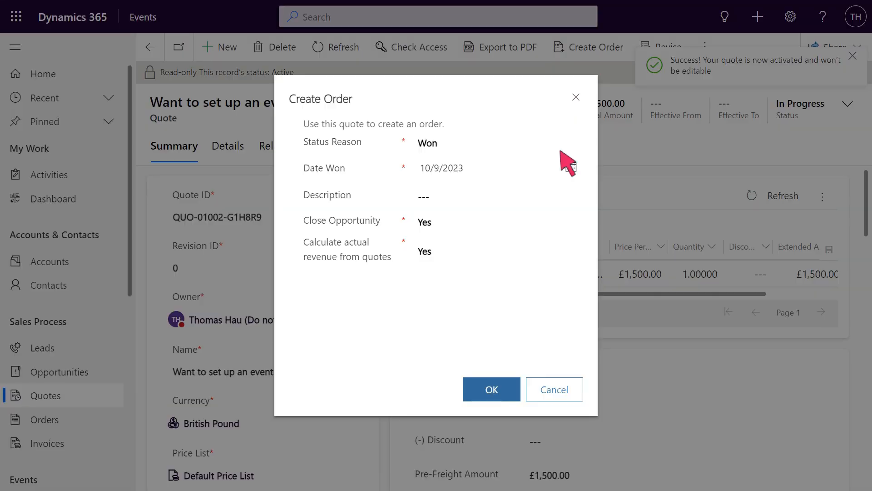
left_click(493, 391)
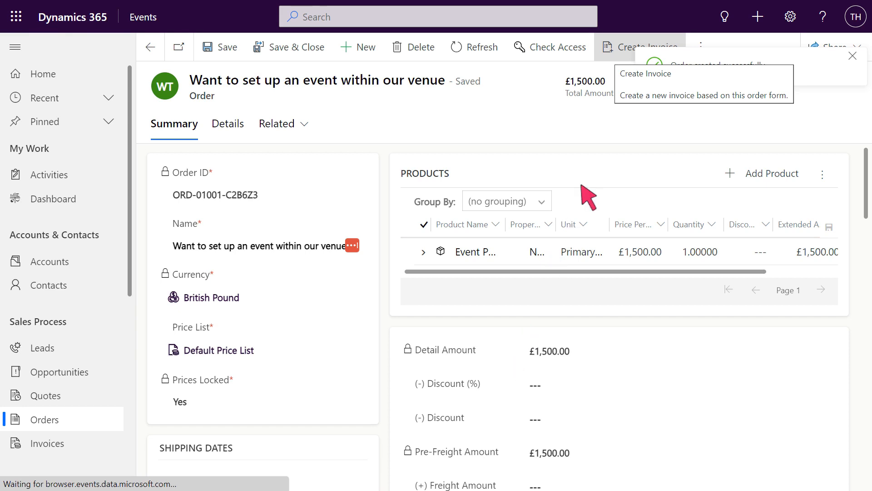
Create an invoice from the order and mark it as paid with the status reason Invoice Paid.
left_click(640, 48)
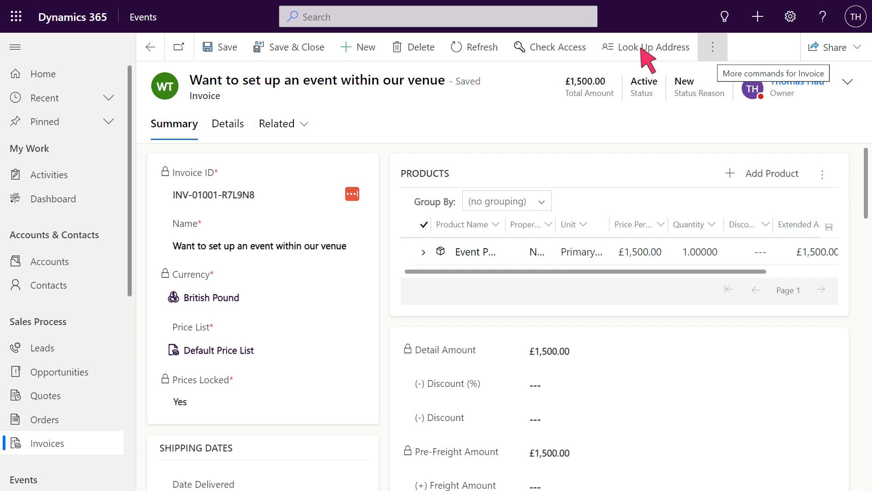
left_click(712, 47)
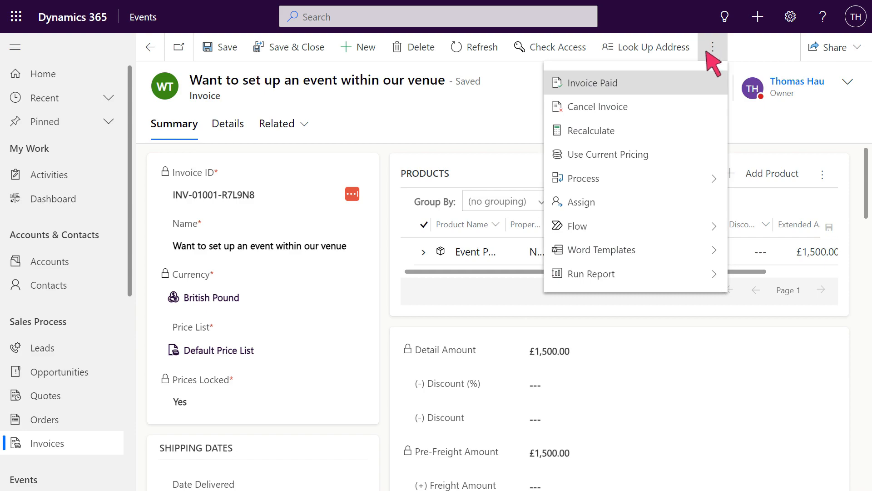
left_click(657, 84)
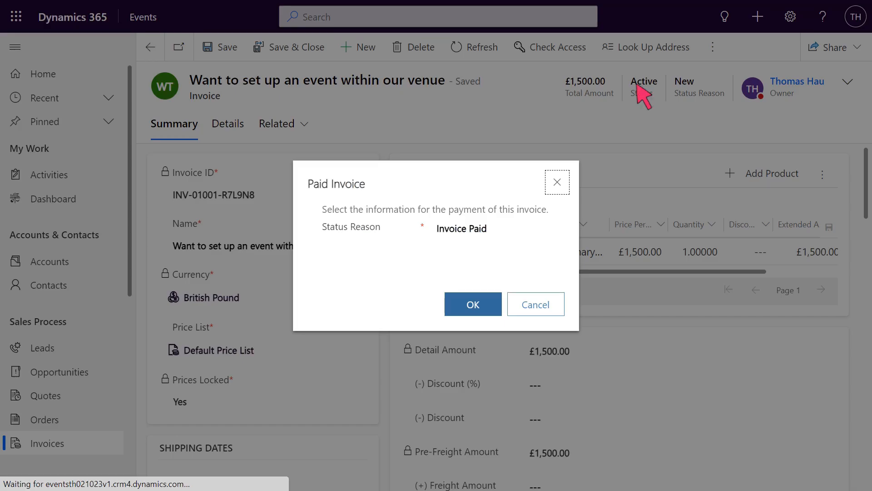
left_click(473, 305)
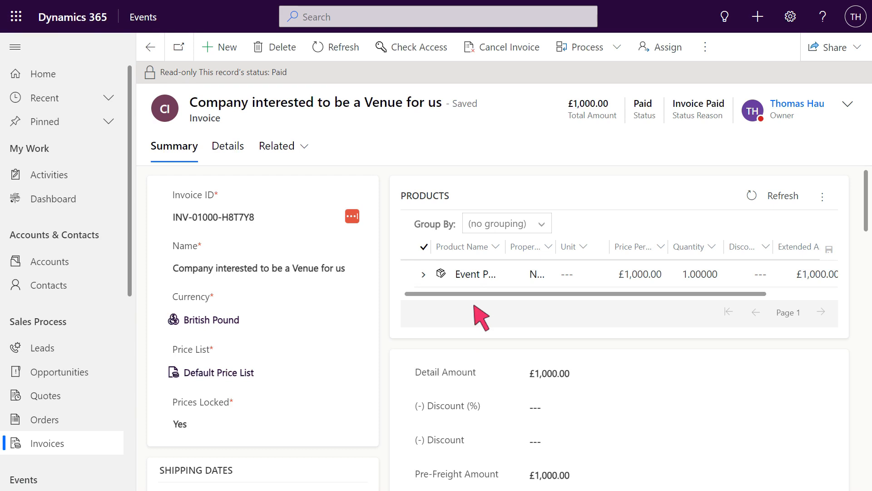